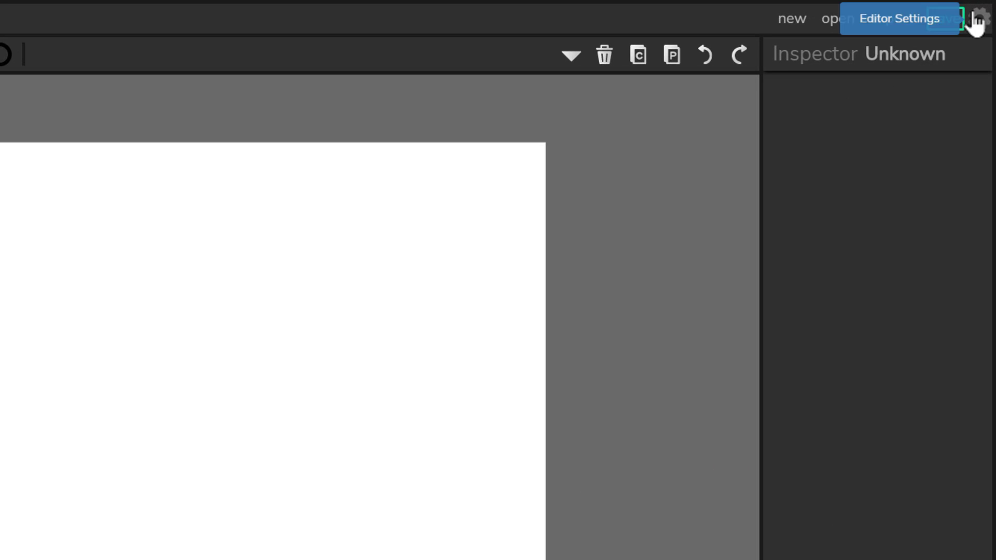
Step: Set the project's background color to light blue ABF4FF in the project settings, apply it and close the settings
left_click(979, 20)
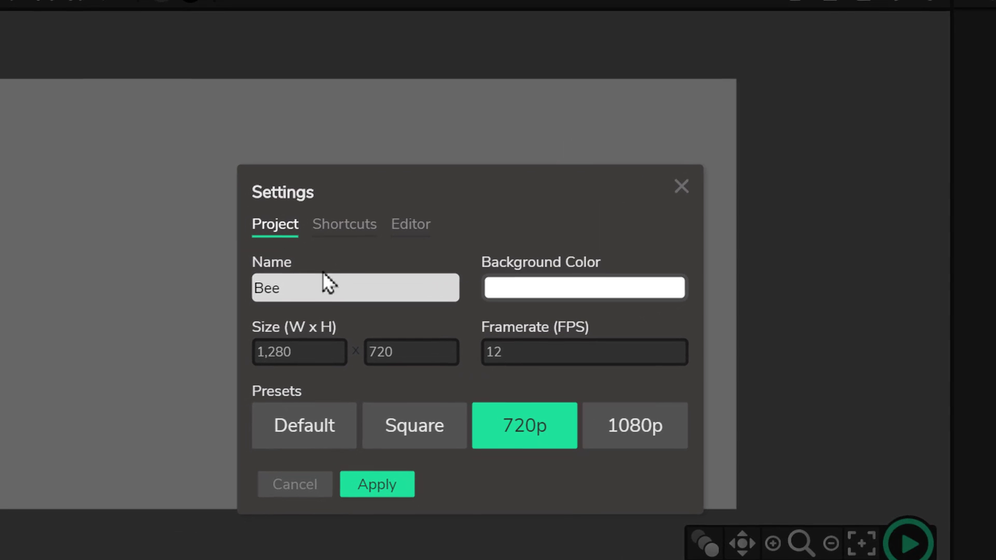
left_click(540, 285)
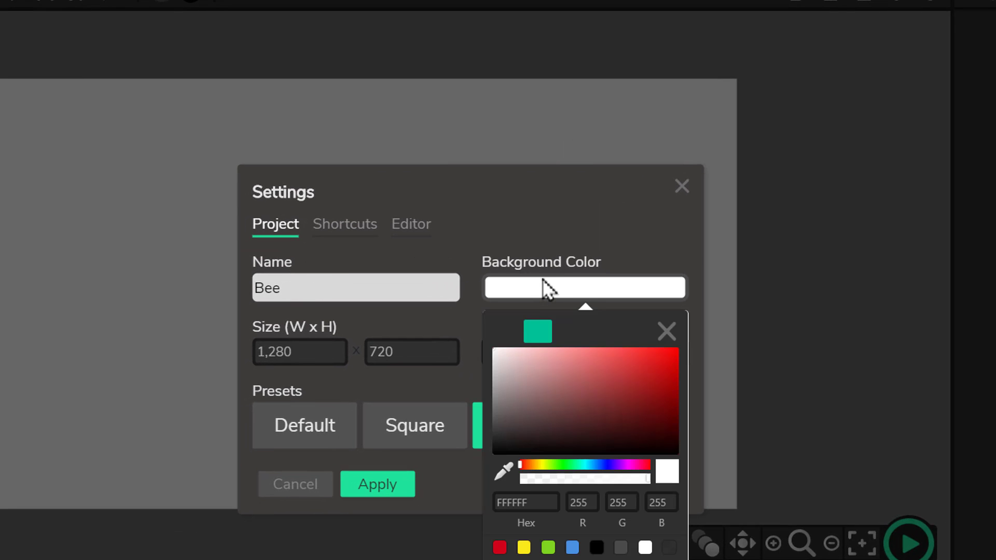
left_click(586, 463)
left_click(549, 356)
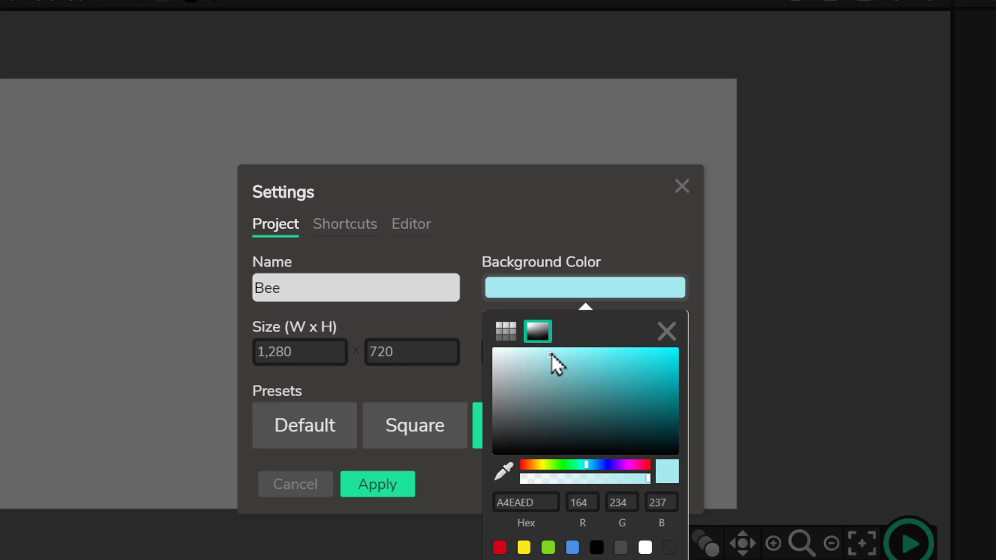
left_click_drag(551, 354, 553, 347)
left_click_drag(587, 465, 590, 465)
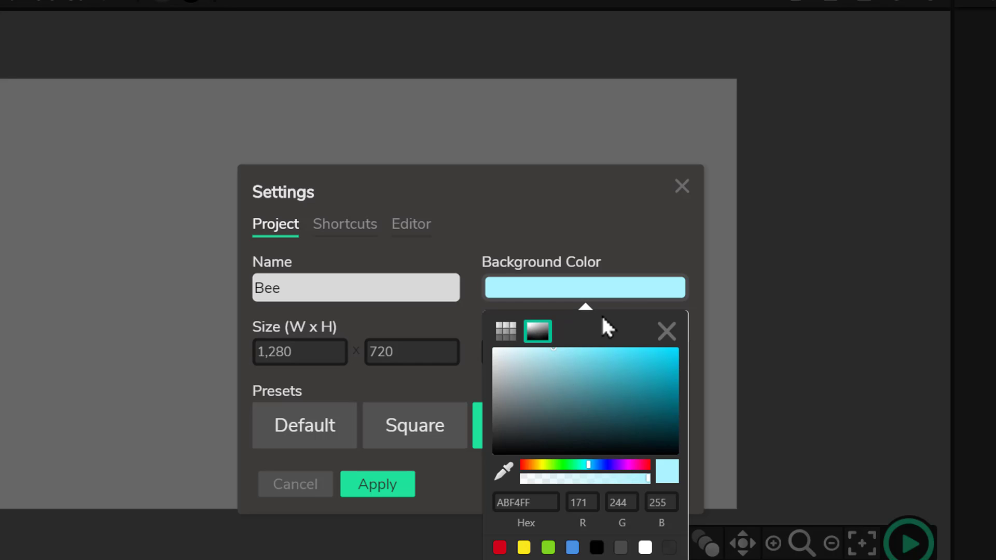
left_click(662, 247)
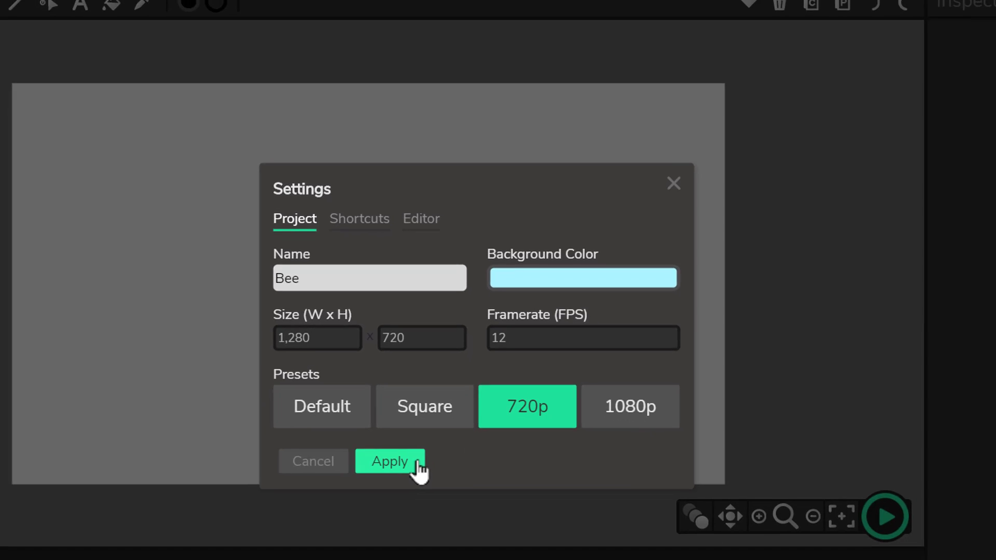
left_click(419, 463)
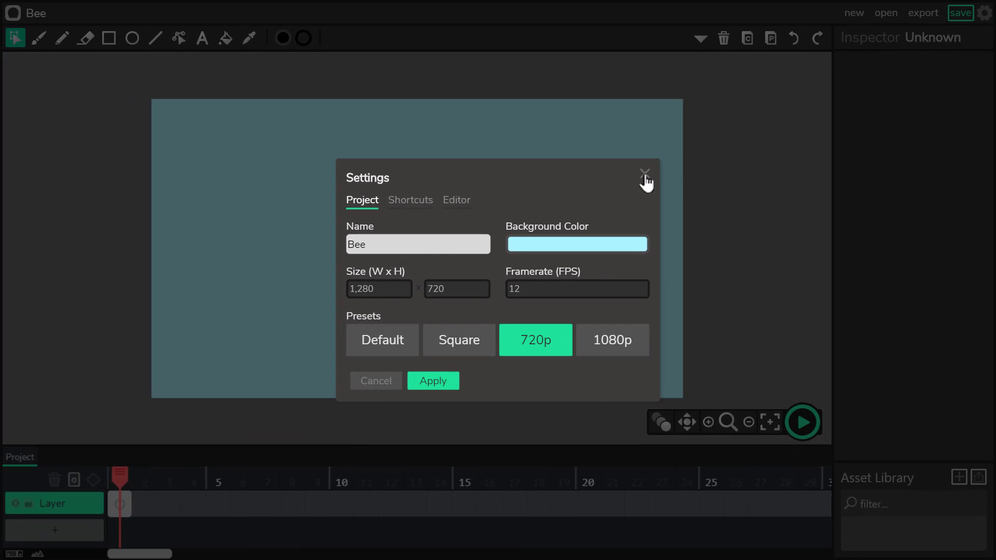
left_click(645, 173)
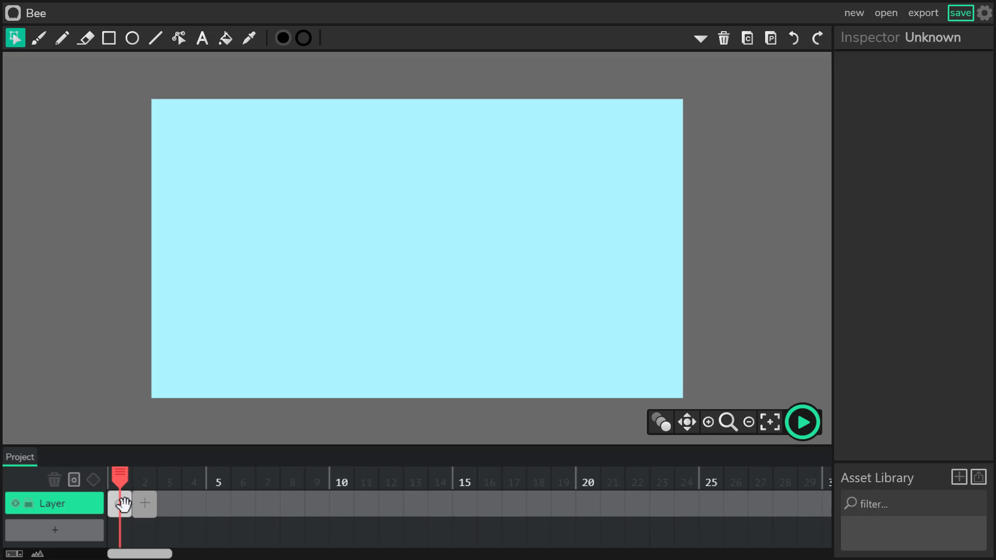
Step: Rename the existing timeline layer as Background
left_click(61, 509)
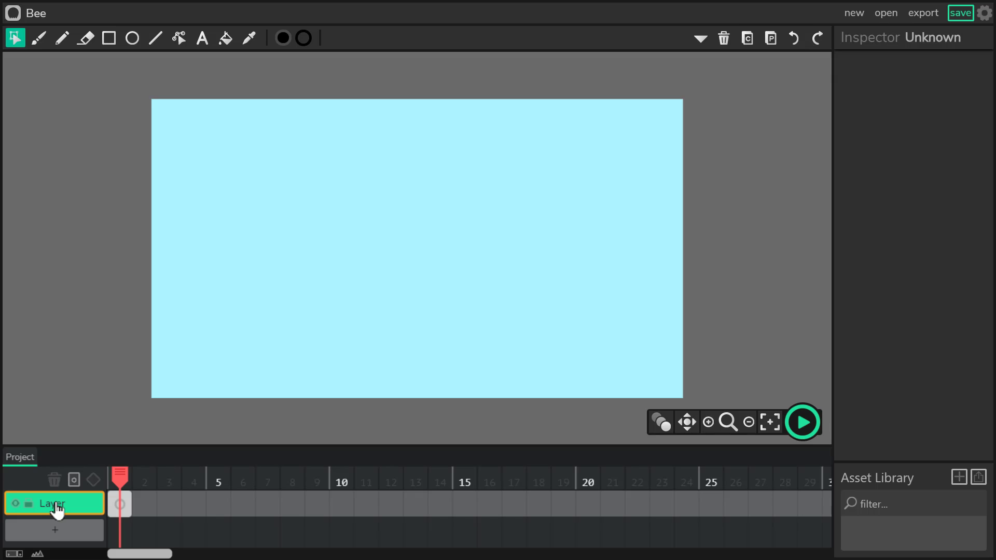
left_click(57, 510)
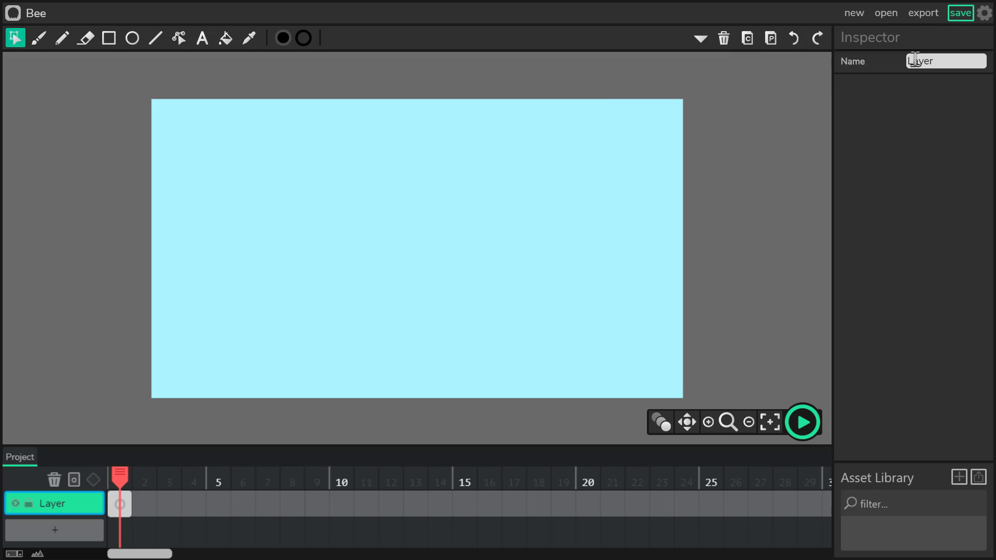
left_click_drag(916, 60, 934, 60)
type("B")
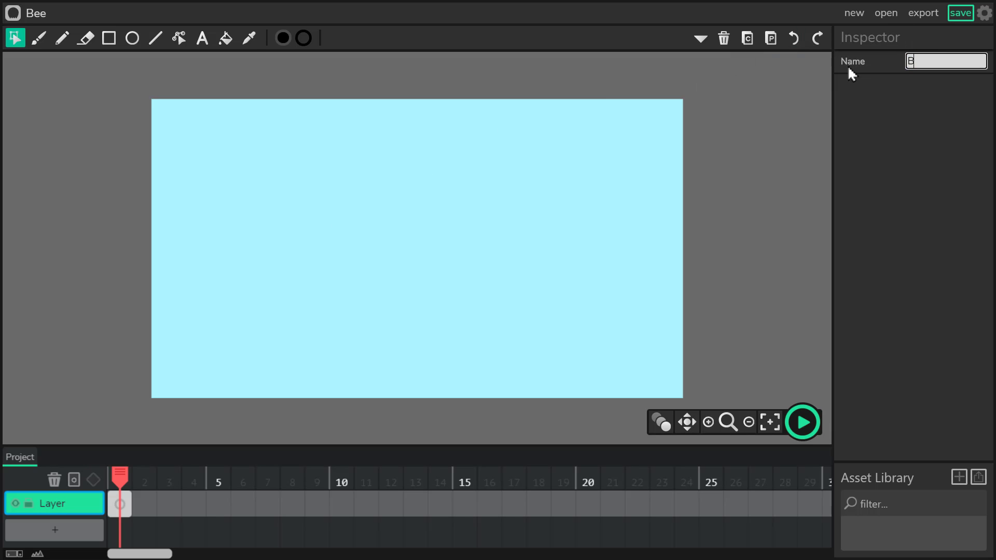
type("ackground")
key("Return")
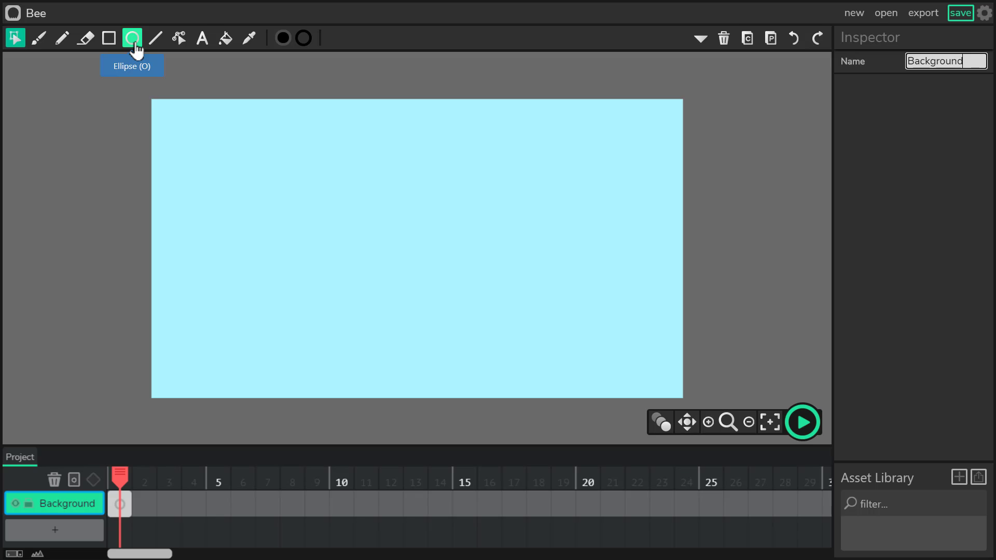
Step: Activate the Brush tool and set its fill color to a light yellowish green
left_click(63, 39)
left_click(40, 39)
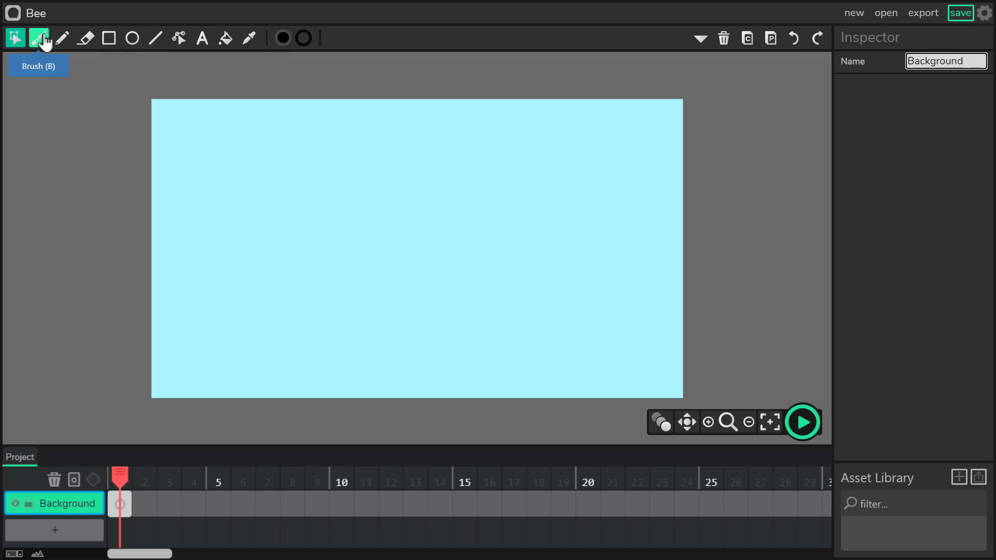
left_click(46, 43)
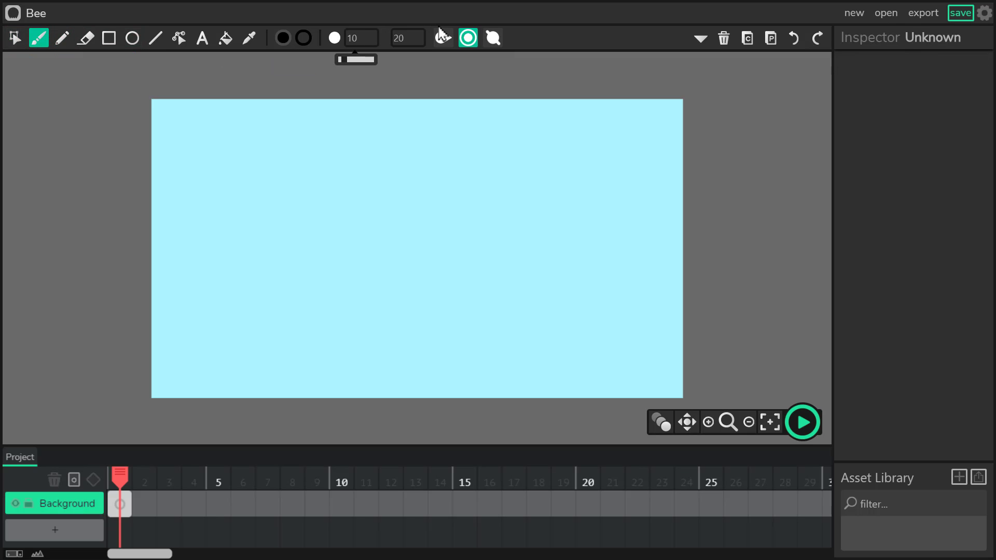
left_click(304, 40)
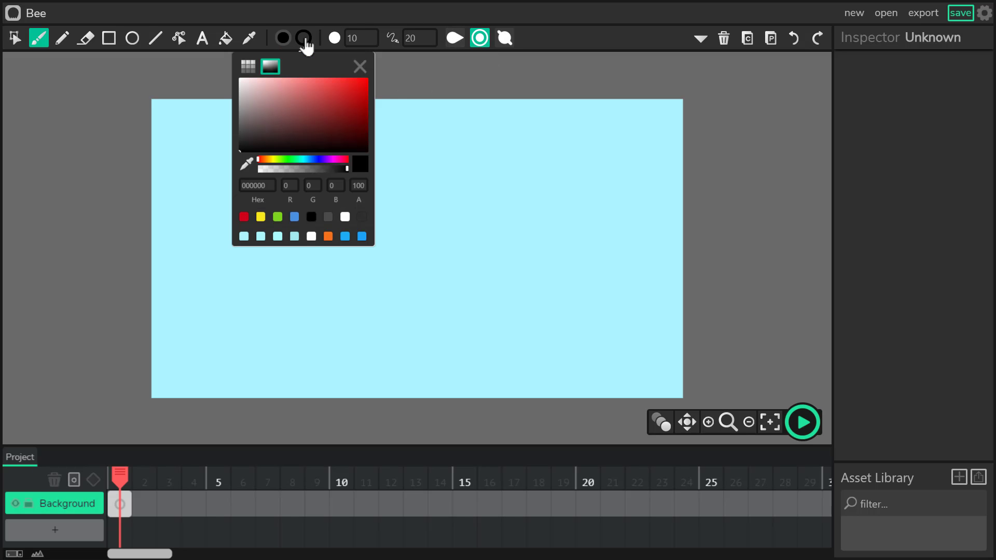
left_click(358, 66)
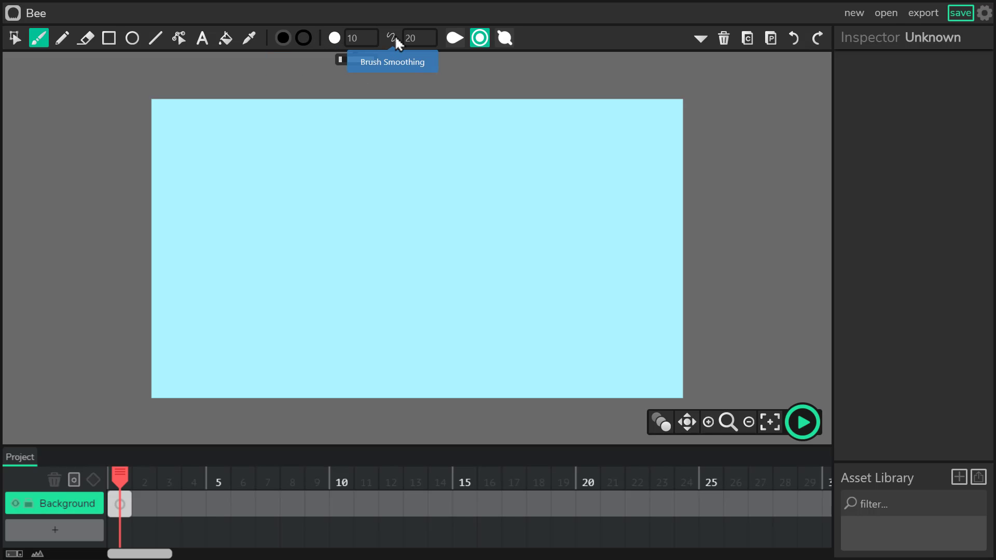
left_click(284, 40)
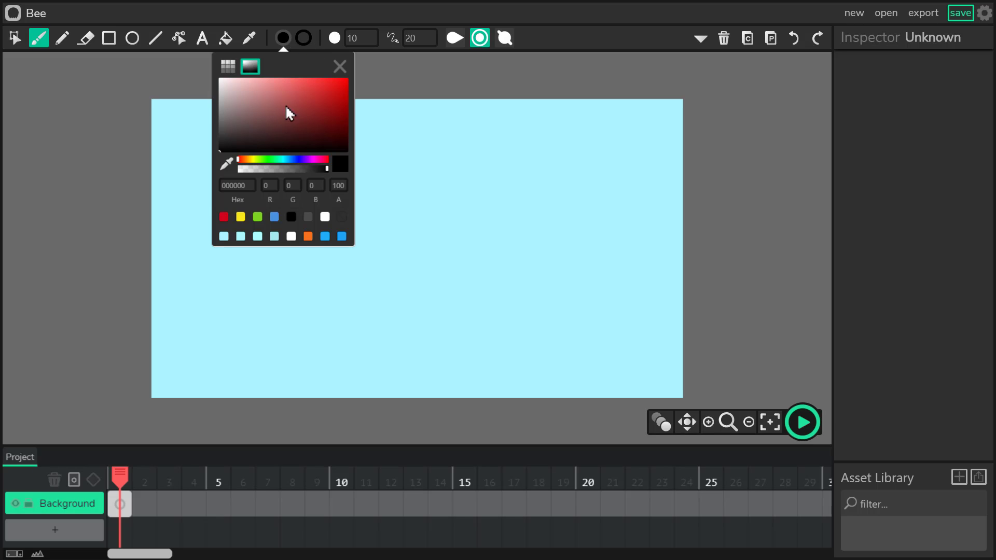
left_click(266, 158)
left_click_drag(291, 81, 281, 79)
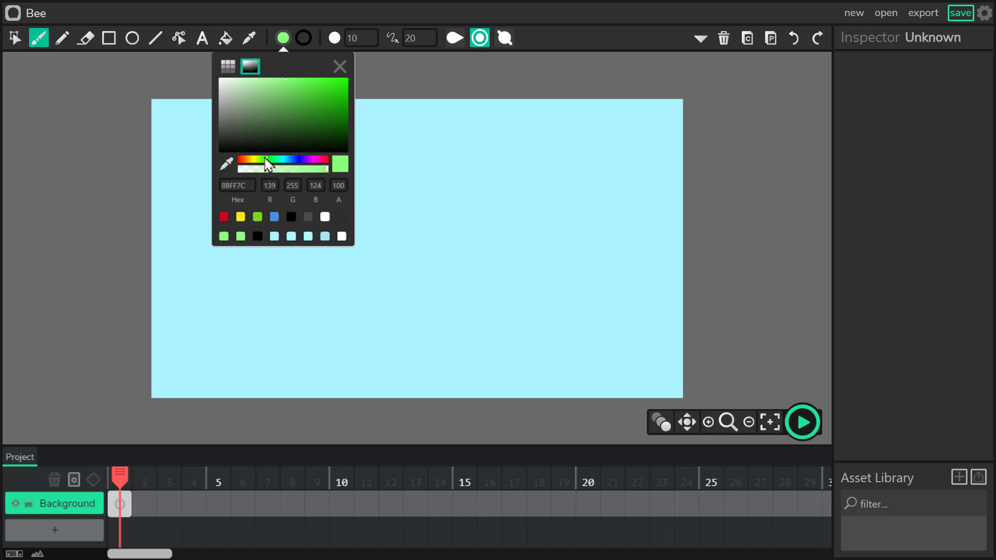
left_click_drag(266, 159, 263, 158)
left_click(341, 66)
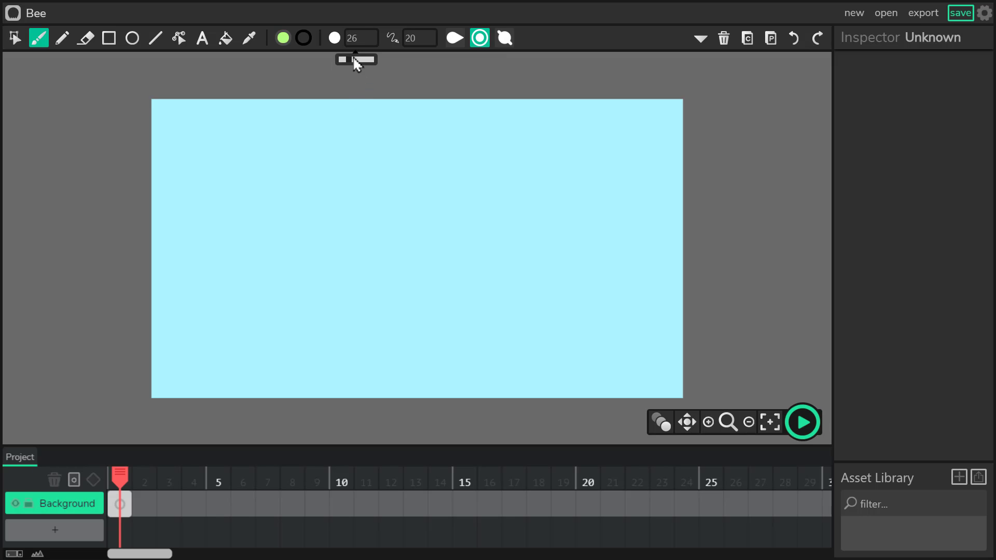
Step: Paint a closed hill outline across the lower canvas with brush size 58 and fill its interior with the same green
left_click(359, 60)
mouse_move(128, 332)
left_mouse_down()
mouse_move(207, 296)
mouse_move(383, 285)
mouse_move(605, 291)
mouse_move(714, 319)
mouse_move(707, 380)
mouse_move(658, 396)
mouse_move(571, 398)
left_mouse_up()
mouse_move(494, 398)
left_mouse_down()
mouse_move(187, 398)
mouse_move(141, 383)
mouse_move(129, 332)
left_mouse_up()
left_click(225, 38)
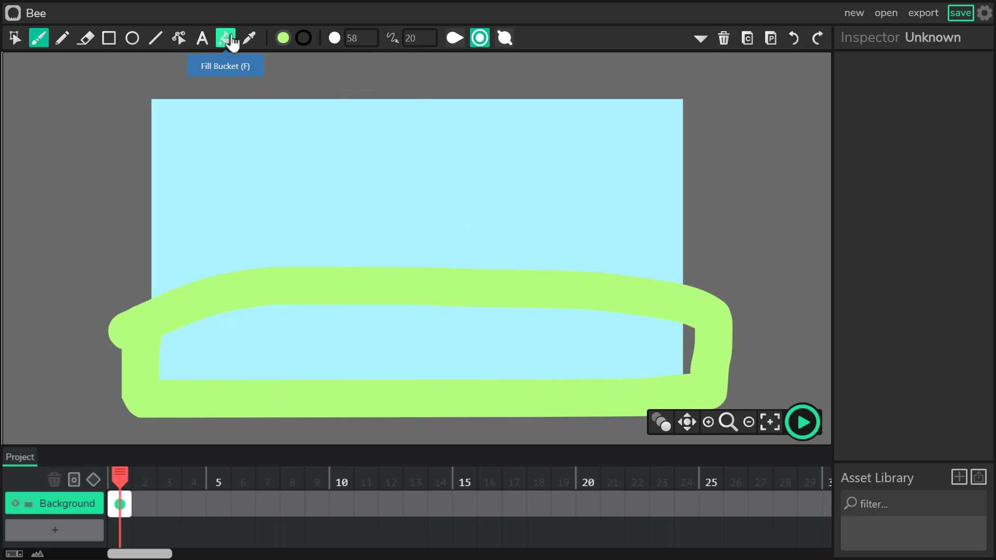
left_click(347, 353)
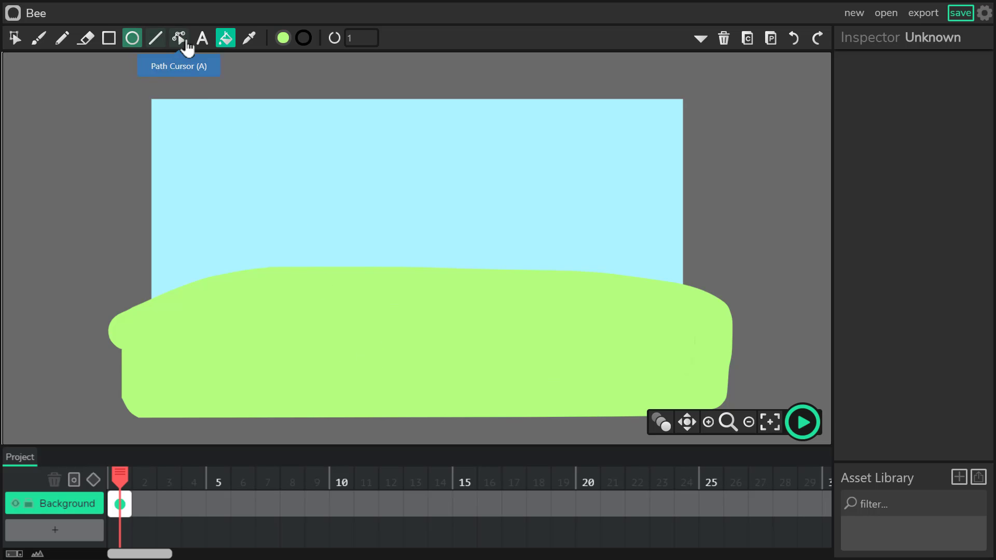
Step: Brush a paler green C4FF9A band with a wavy upper edge across the front of the hill
left_click(38, 38)
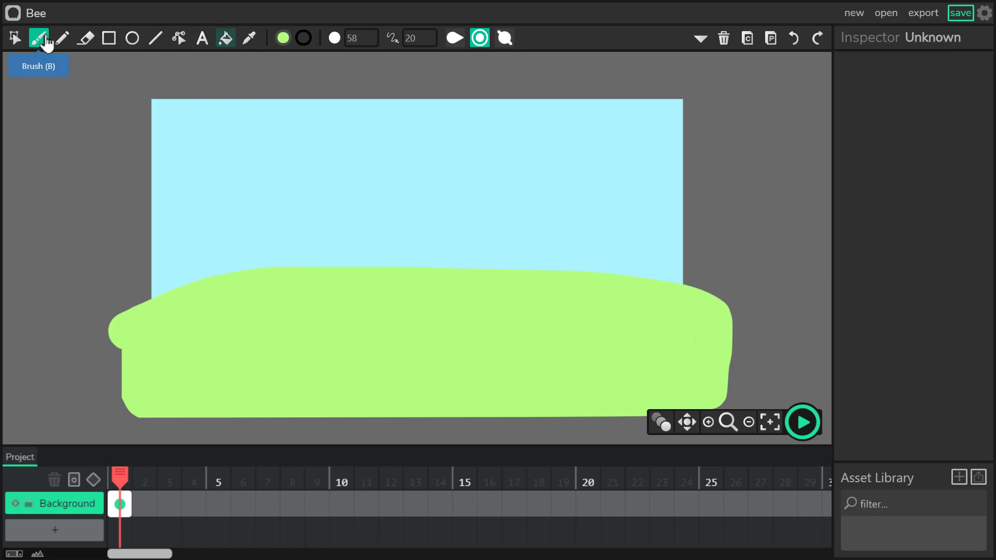
left_click(283, 37)
left_click(269, 79)
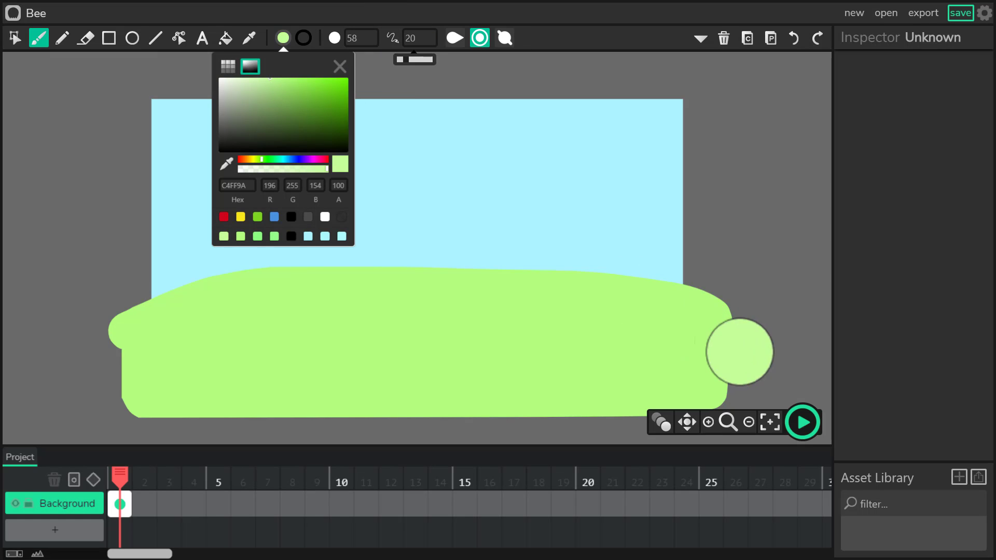
mouse_move(748, 357)
left_mouse_down()
mouse_move(637, 330)
mouse_move(481, 344)
mouse_move(165, 344)
mouse_move(130, 373)
mouse_move(364, 377)
mouse_move(644, 348)
mouse_move(705, 377)
mouse_move(171, 384)
left_mouse_up()
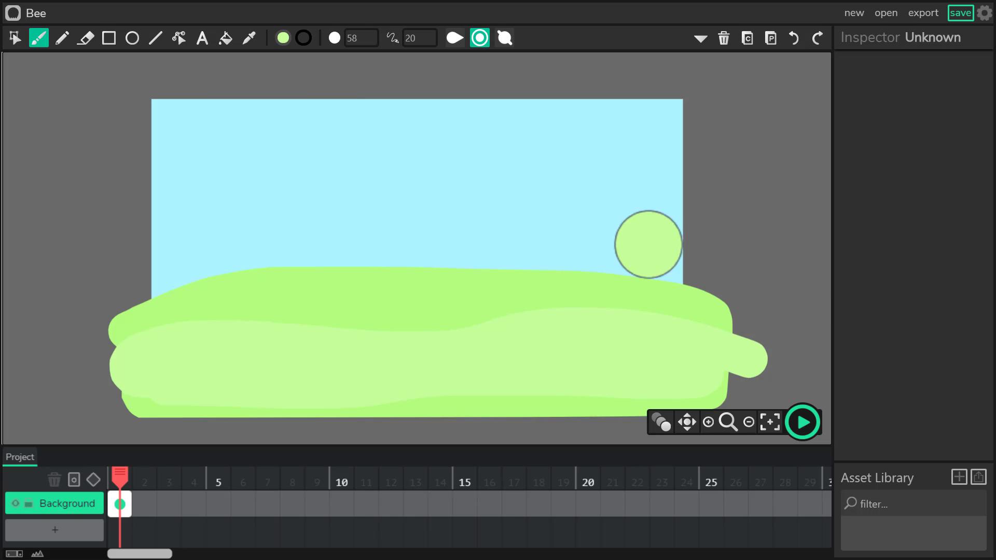
Step: Paint three wavy flower stems rising from the hill in bright green 91FF45 with brush size 13
left_click(284, 39)
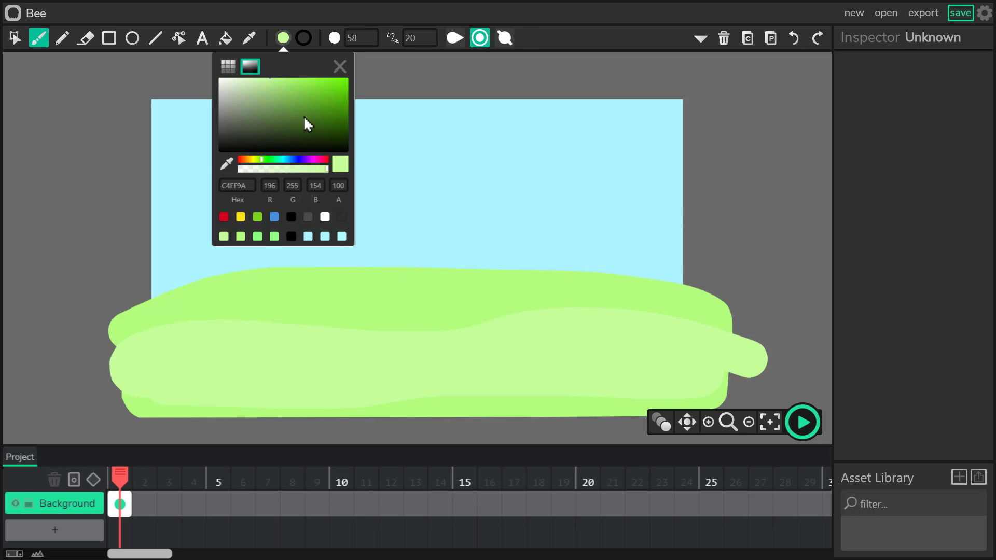
left_click_drag(305, 118, 306, 83)
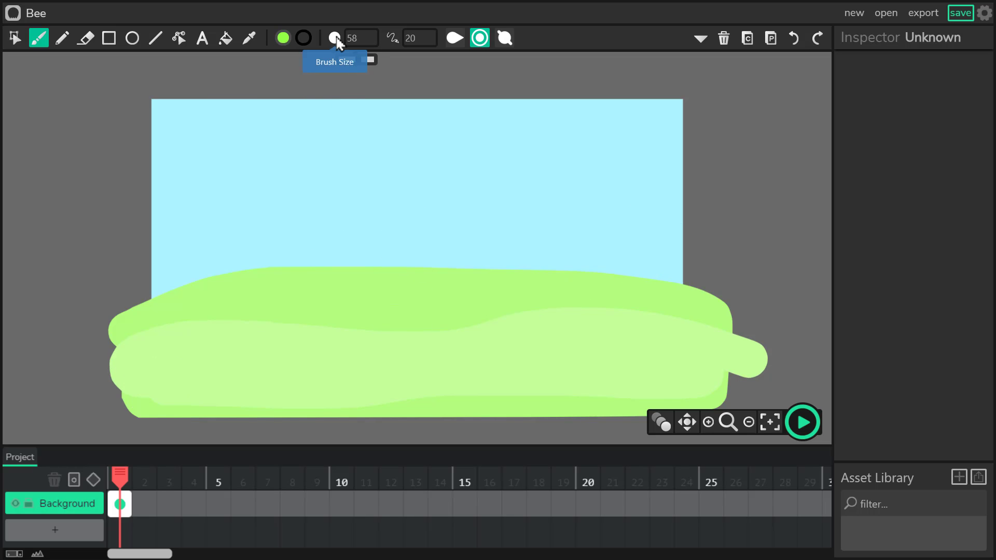
mouse_move(568, 227)
left_mouse_down()
mouse_move(586, 265)
mouse_move(573, 341)
left_mouse_up()
mouse_move(406, 303)
left_mouse_down()
mouse_move(421, 262)
mouse_move(384, 207)
mouse_move(394, 152)
left_mouse_up()
mouse_move(233, 351)
left_mouse_down()
mouse_move(250, 268)
mouse_move(238, 209)
left_mouse_up()
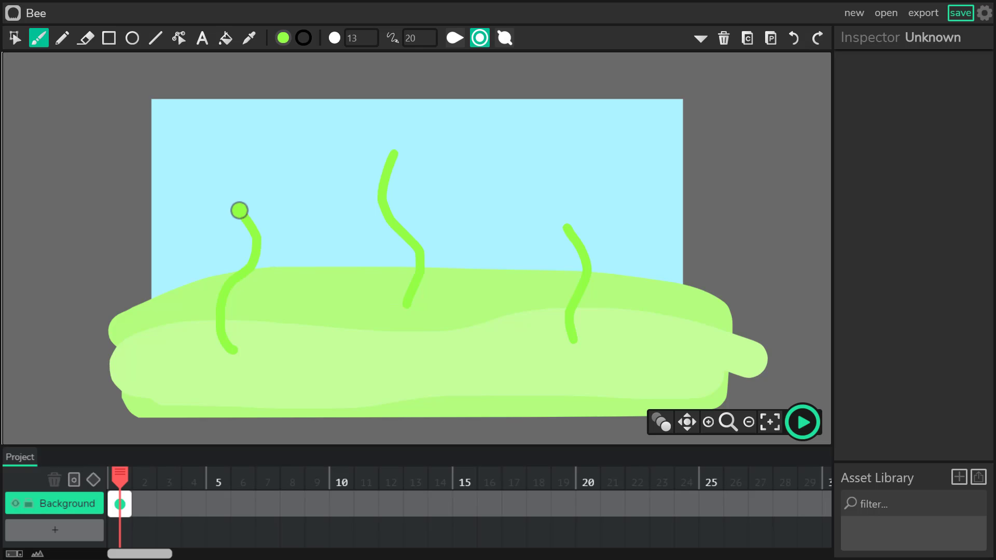
Step: Brush two small leaves onto the middle stem, one on each side
left_click(709, 422)
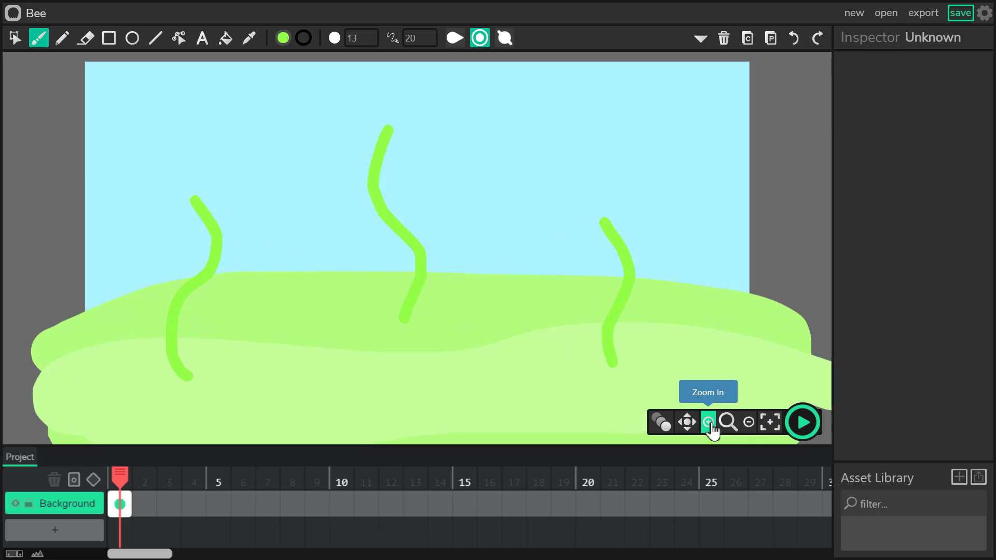
left_click(709, 421)
left_click_drag(418, 247, 421, 216)
left_click_drag(360, 192, 357, 205)
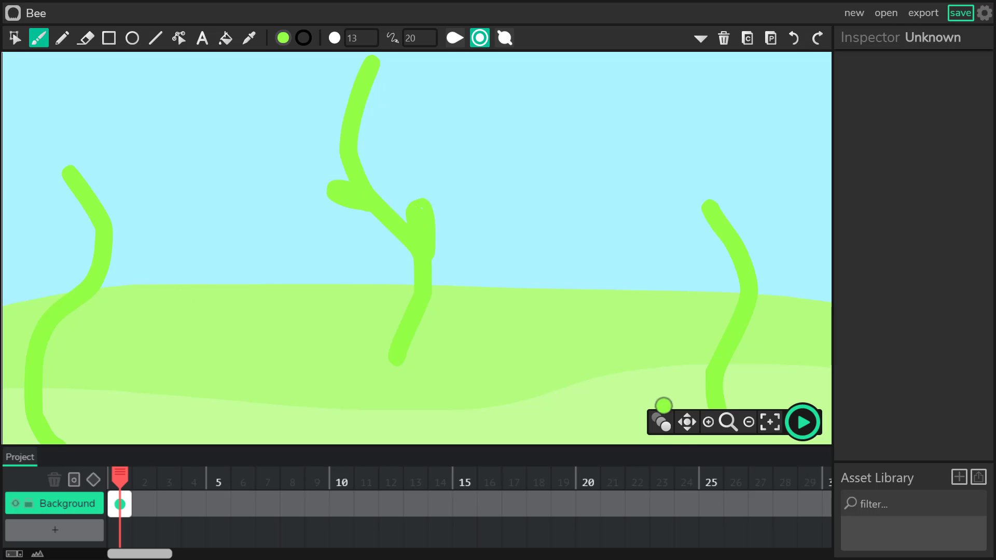
Step: Brush one small leaf onto the outer side of the stem at the canvas's left
left_click(687, 421)
mouse_move(414, 365)
left_mouse_down()
mouse_move(542, 305)
mouse_move(264, 318)
mouse_move(358, 312)
mouse_move(314, 268)
mouse_move(380, 296)
left_mouse_up()
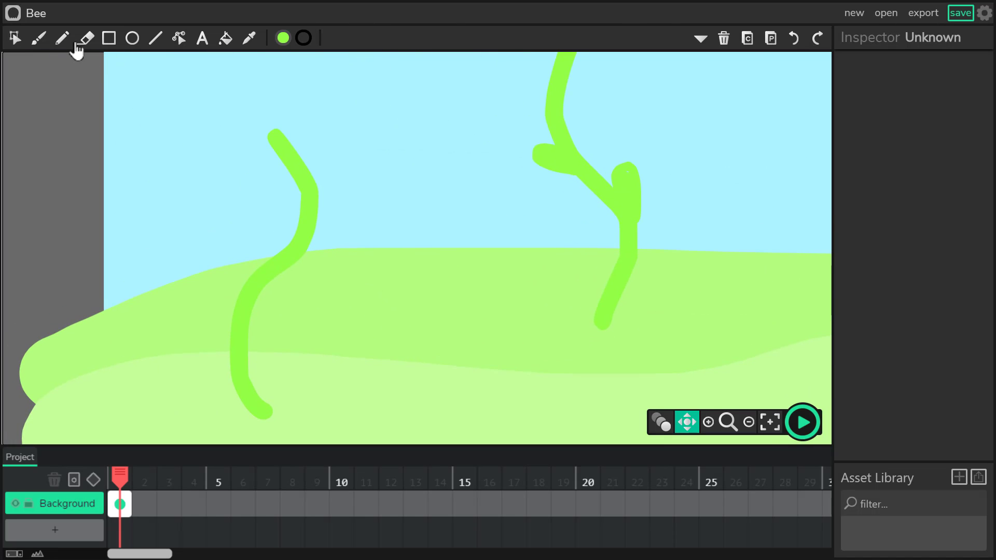
left_click(38, 38)
mouse_move(333, 204)
left_mouse_down()
mouse_move(326, 230)
mouse_move(307, 243)
left_mouse_up()
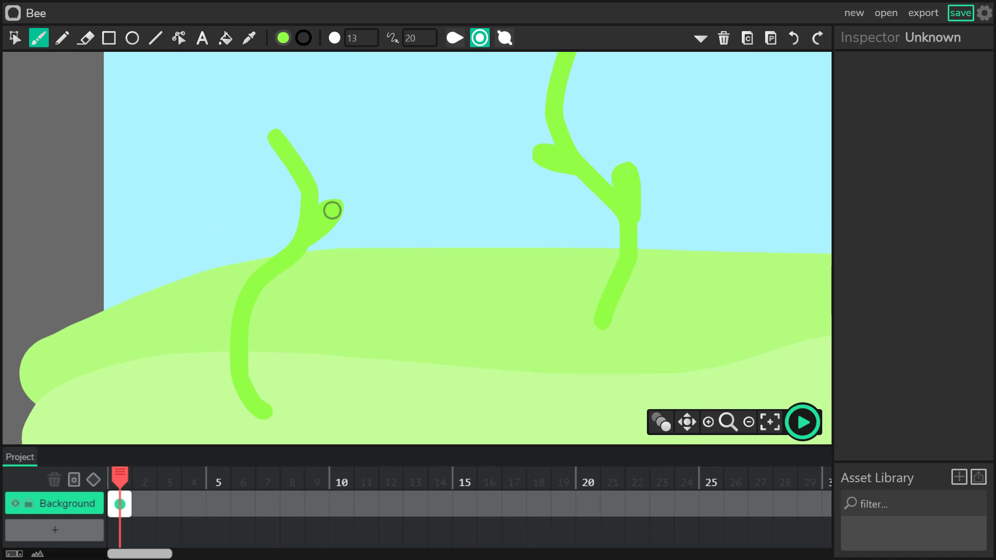
Step: Brush two small leaves onto the rightmost stem, one on each side
left_click(685, 421)
mouse_move(584, 208)
left_mouse_down()
mouse_move(373, 273)
mouse_move(306, 218)
left_mouse_up()
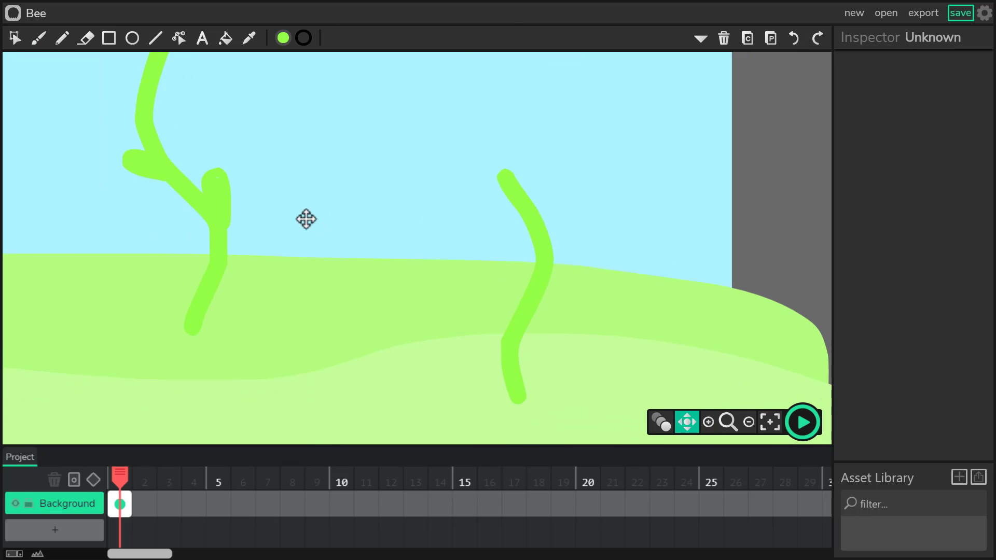
left_click(38, 38)
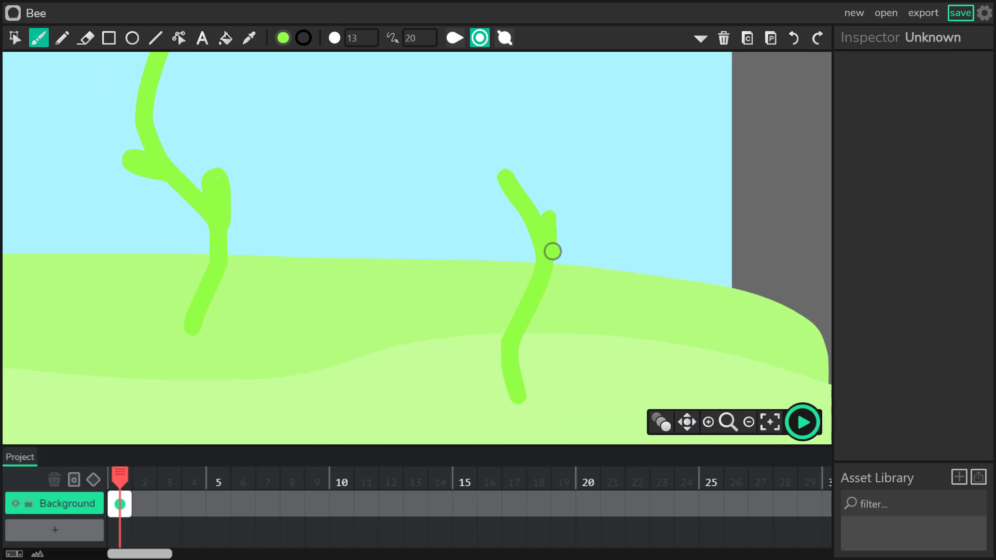
left_click_drag(553, 252, 554, 254)
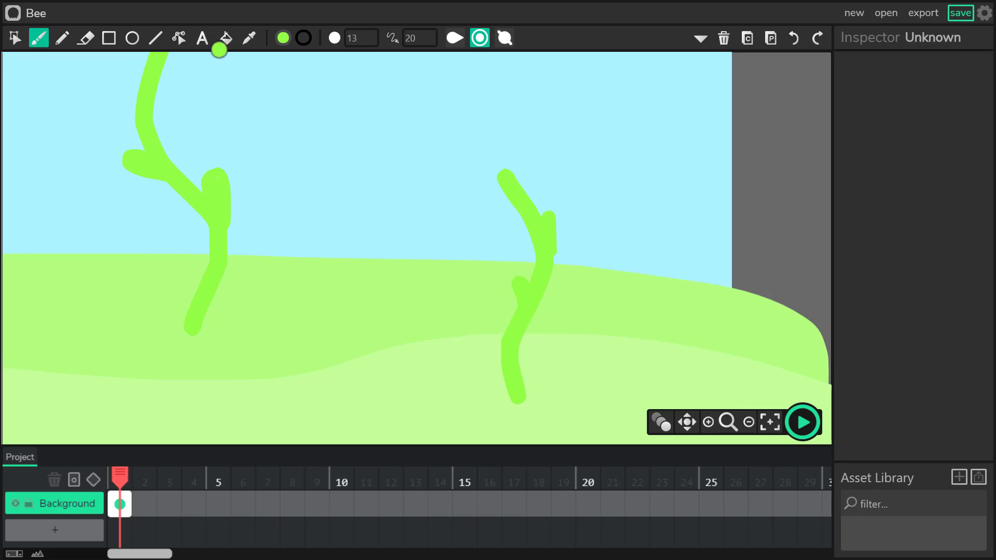
Step: Bring the tops of the stems into view and set the fill color to yellow FFD41C
left_click(687, 422)
left_click_drag(333, 155, 321, 300)
left_click(283, 38)
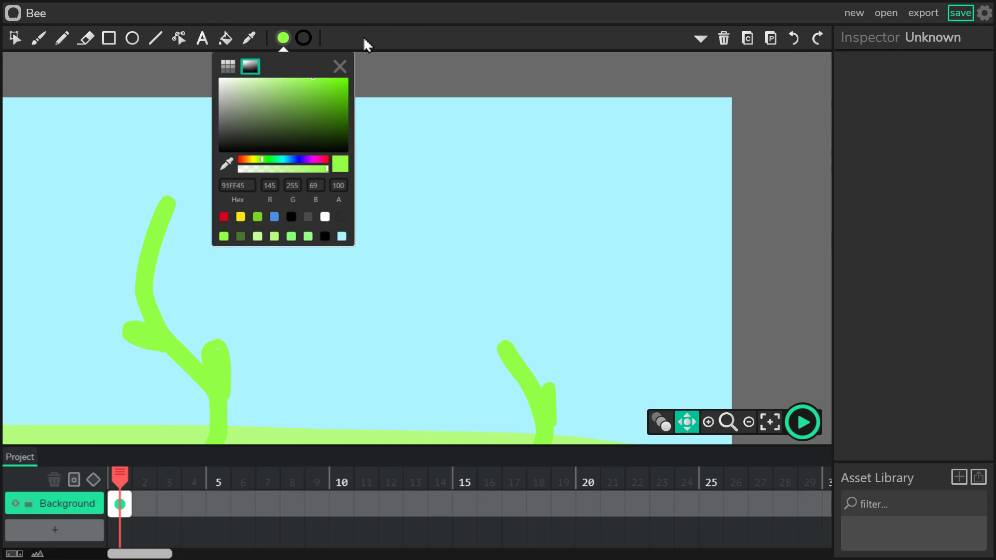
left_click(250, 160)
left_click(334, 79)
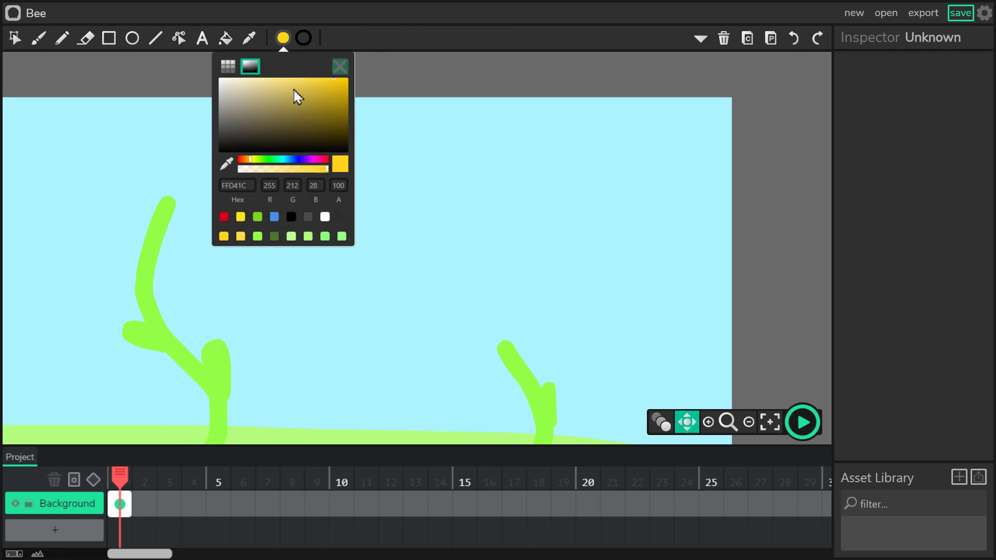
Step: Draw borderless yellow circles with stroke width 0 as flower centers on the tips of the rightmost and middle stems
left_click(133, 38)
left_click(349, 37)
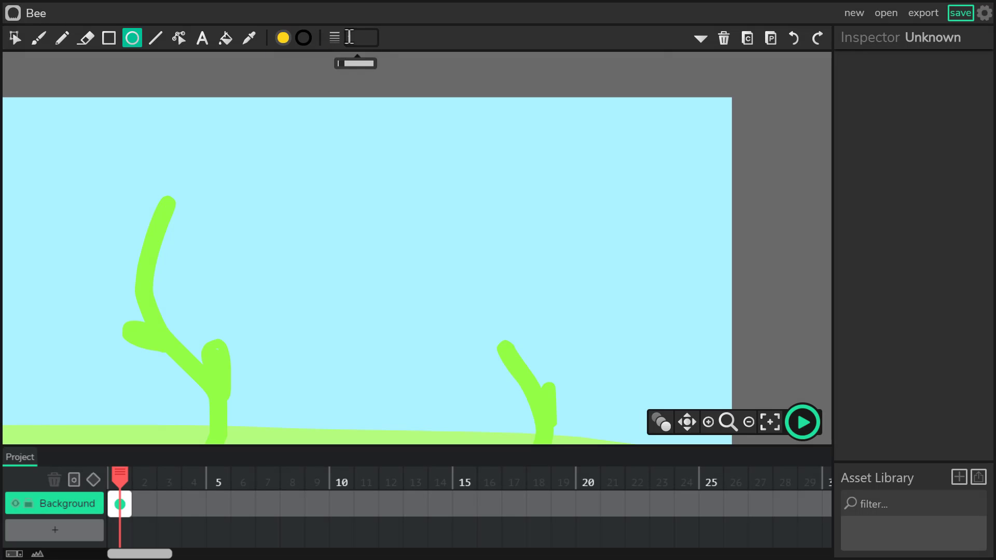
left_click_drag(467, 293, 534, 359)
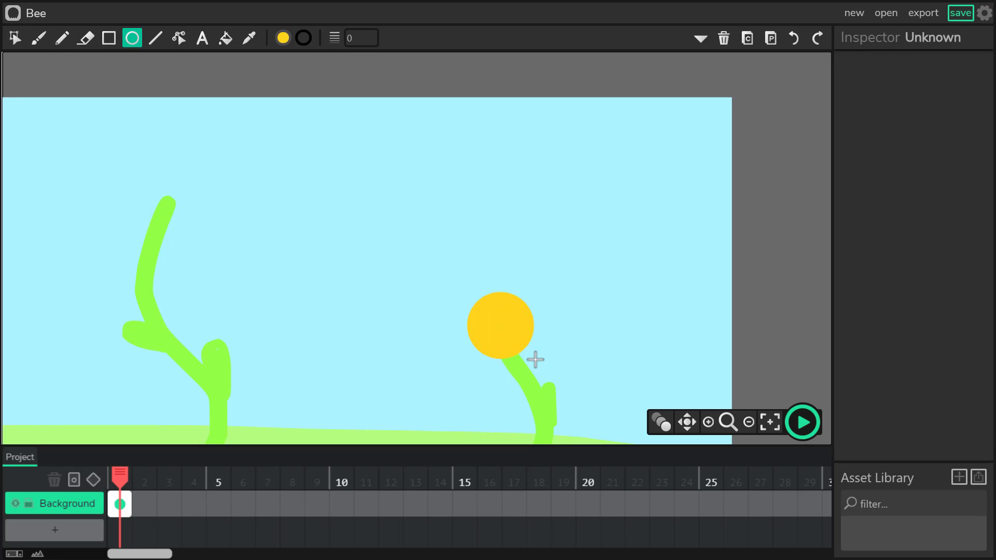
left_click_drag(129, 153, 203, 214)
Step: Draw a yellow circle as the flower center on the tip of the leftmost stem
left_click(687, 422)
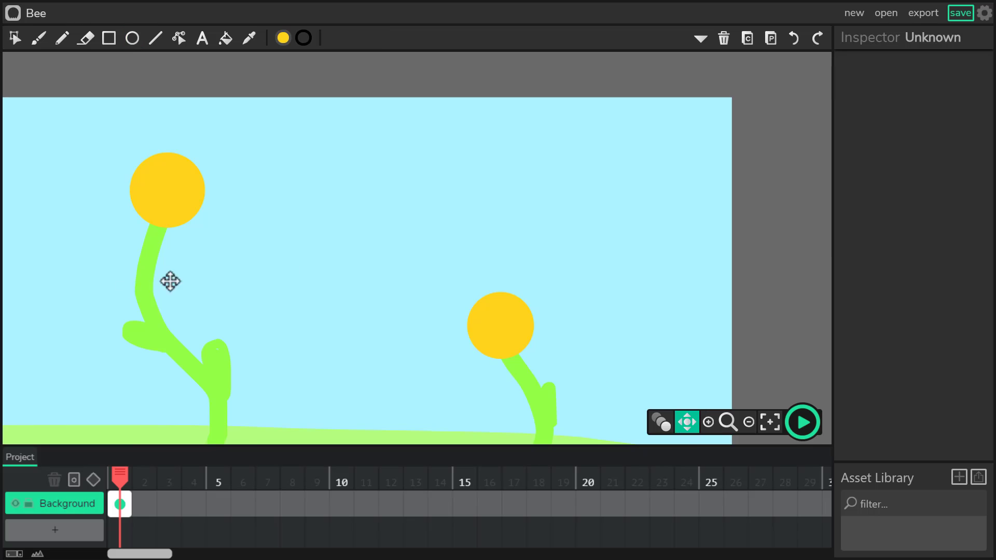
left_click_drag(168, 280, 596, 239)
left_click(132, 37)
left_click_drag(238, 202, 330, 275)
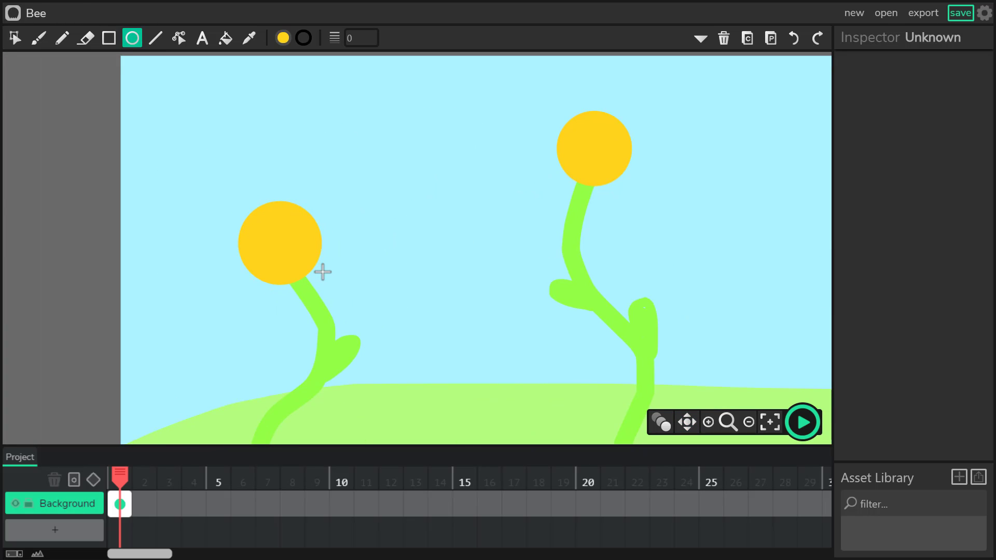
Step: Brush blue 45B0FF petals around the leftmost flower's center with brush size 45
left_click(39, 38)
left_click(284, 49)
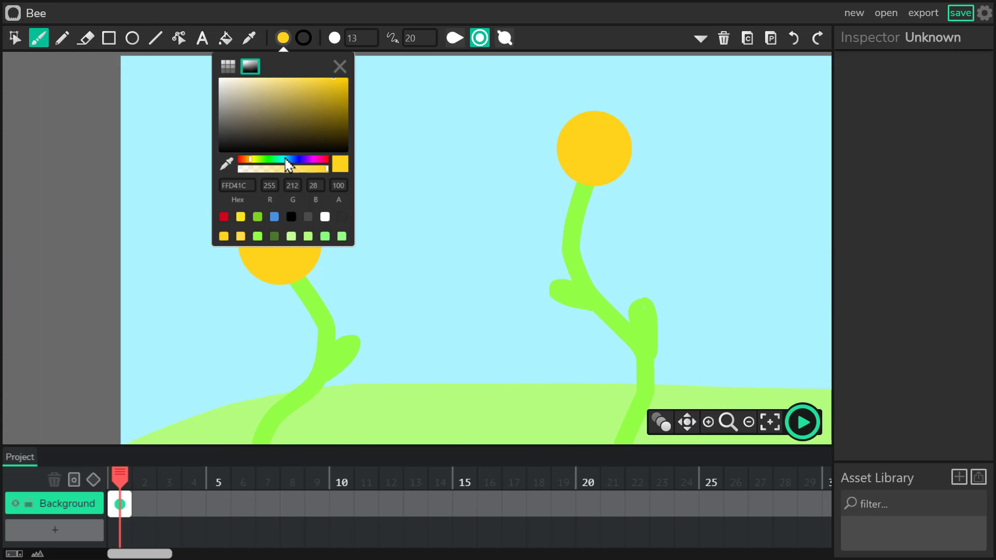
left_click(290, 159)
left_click(312, 77)
left_click(545, 36)
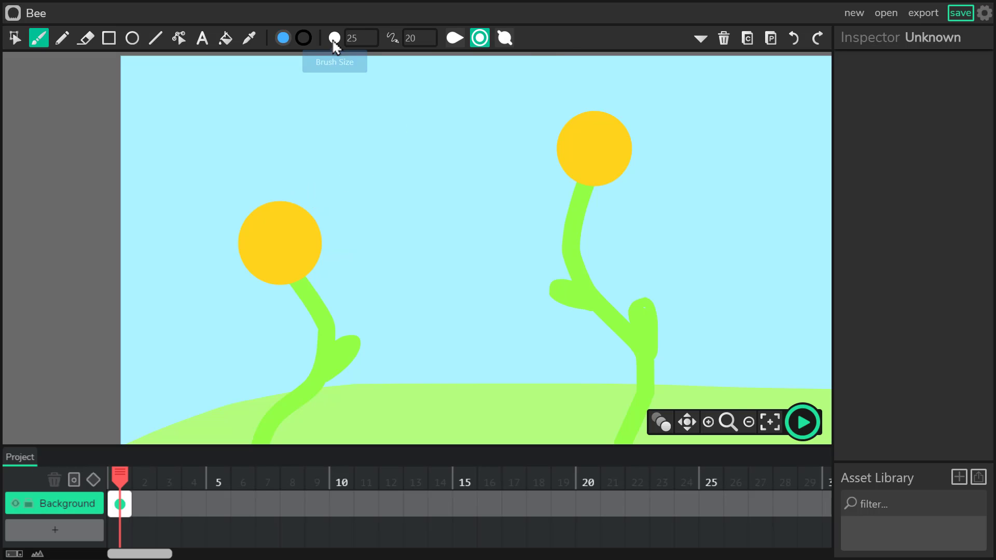
left_click(355, 60)
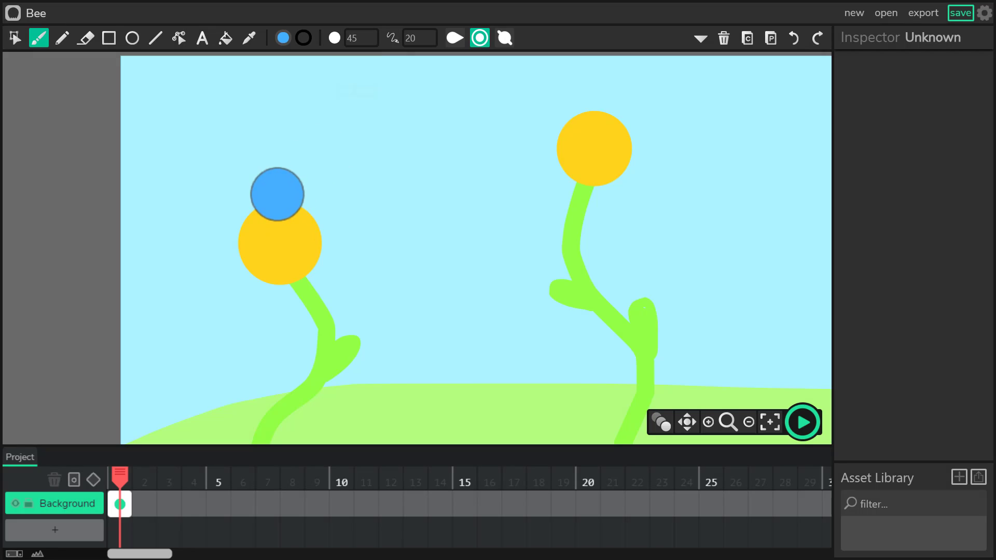
mouse_move(278, 195)
left_mouse_down()
mouse_move(296, 211)
mouse_move(309, 195)
mouse_move(316, 223)
mouse_move(332, 224)
mouse_move(319, 248)
mouse_move(329, 258)
mouse_move(307, 274)
mouse_move(318, 292)
mouse_move(281, 282)
mouse_move(286, 302)
mouse_move(260, 281)
mouse_move(255, 288)
mouse_move(249, 263)
mouse_move(231, 263)
mouse_move(239, 246)
mouse_move(230, 233)
mouse_move(244, 210)
mouse_move(273, 202)
mouse_move(256, 185)
left_mouse_up()
Step: Repaint the blue flower's center in yellow with the brush, covering the inner ends of the petals
left_click(283, 38)
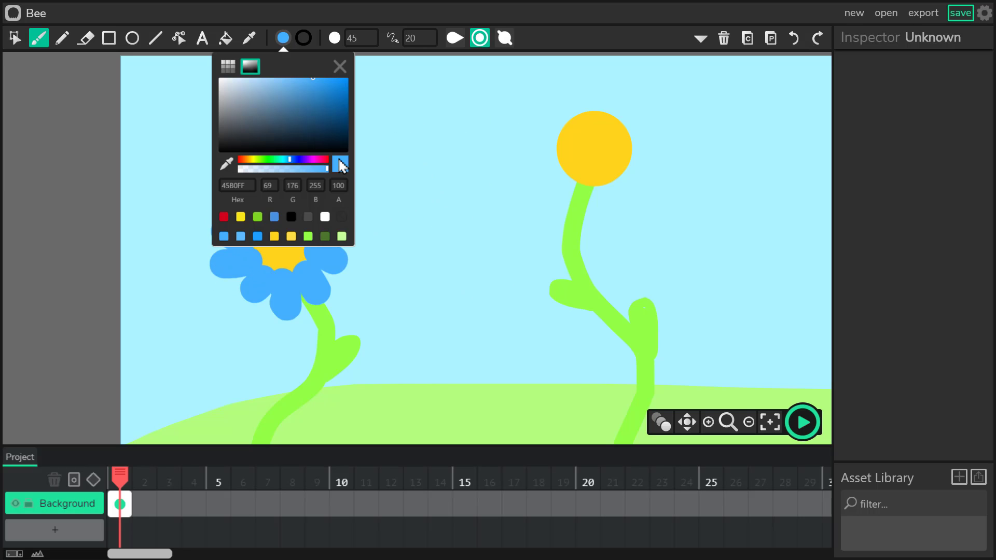
left_click(275, 237)
mouse_move(284, 258)
left_mouse_down()
mouse_move(273, 218)
mouse_move(293, 232)
mouse_move(292, 257)
left_mouse_up()
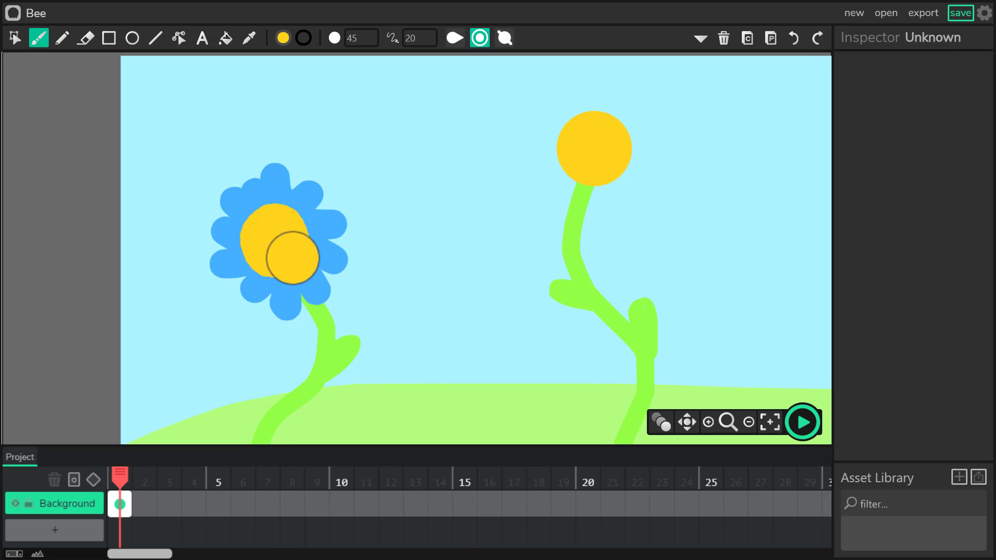
Step: Dab round magenta FF1CE8 petals around the middle flower's center with brush size 78
left_click(283, 38)
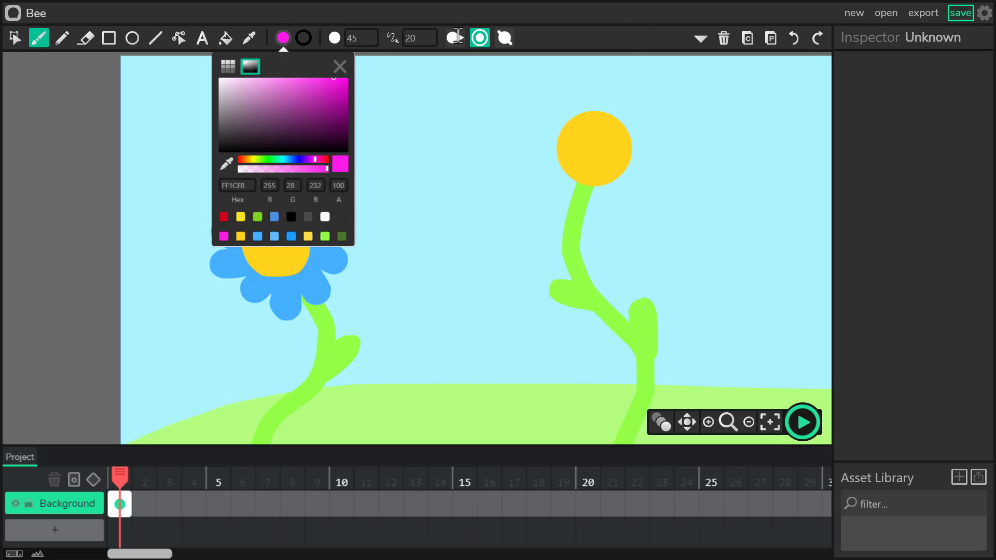
scroll(363, 61, "up", 4)
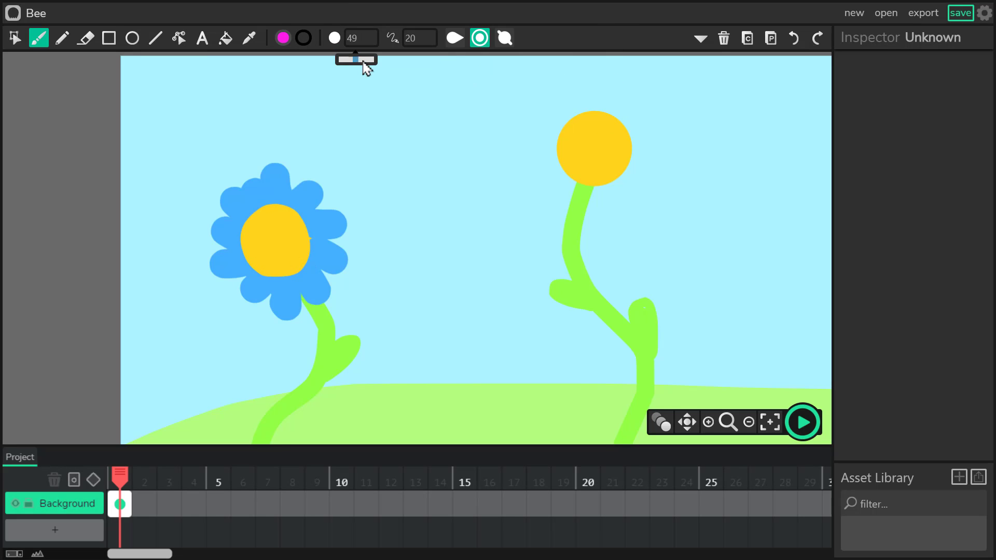
scroll(364, 61, "up", 15)
left_click(605, 93)
left_click(645, 125)
left_click(643, 176)
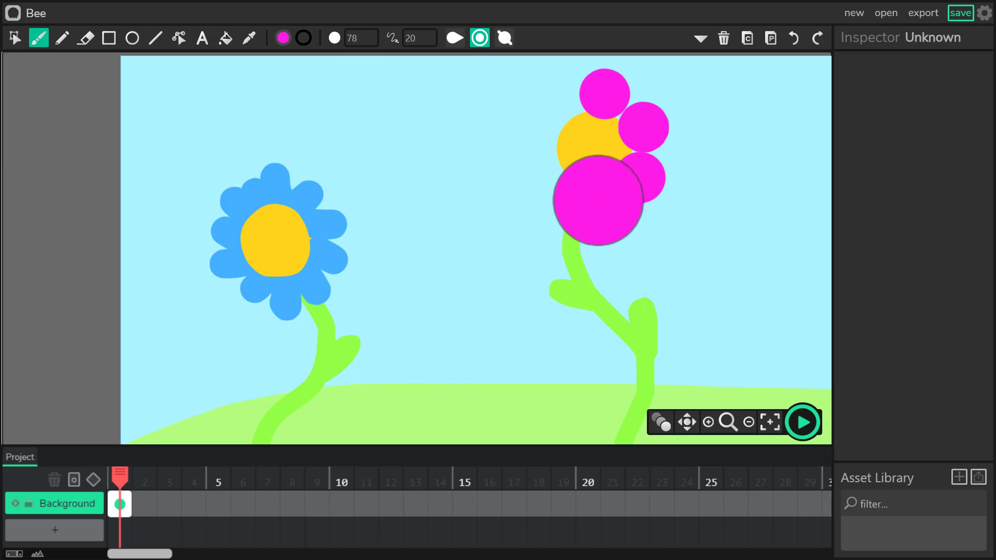
left_click(590, 196)
left_click(549, 165)
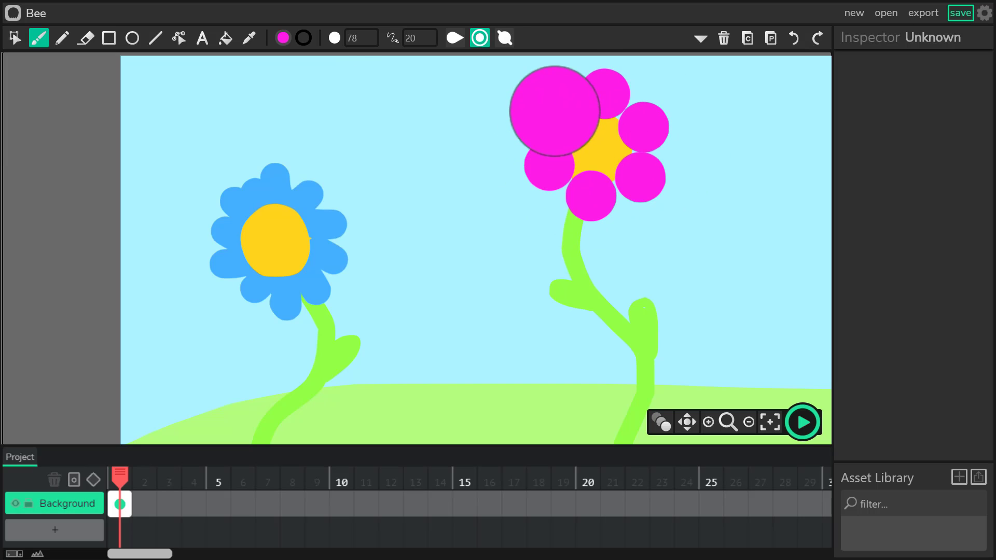
Step: Repaint the magenta flower's center in yellow FFD41C with the brush
left_click(283, 38)
left_click(240, 236)
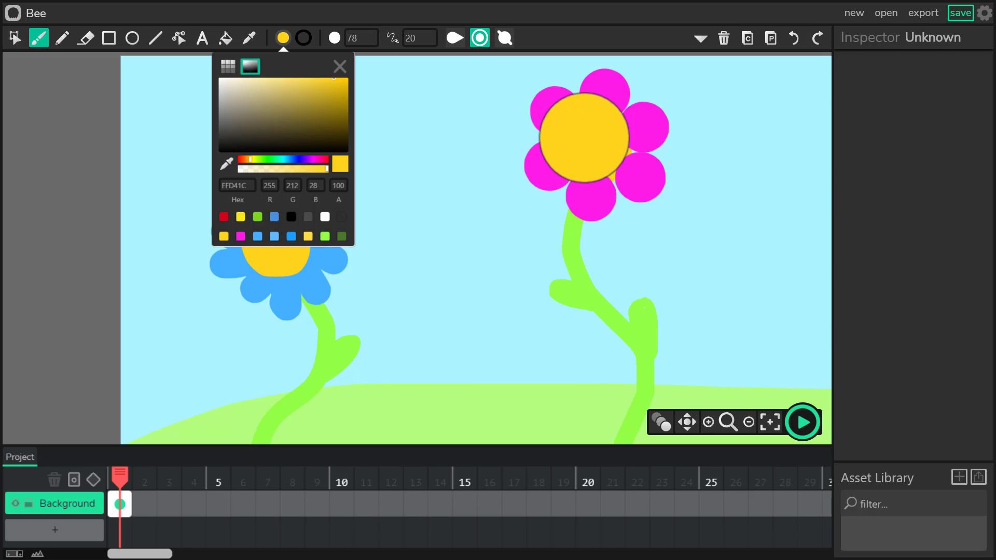
mouse_move(589, 134)
left_mouse_down()
mouse_move(607, 143)
mouse_move(603, 157)
mouse_move(592, 155)
left_mouse_up()
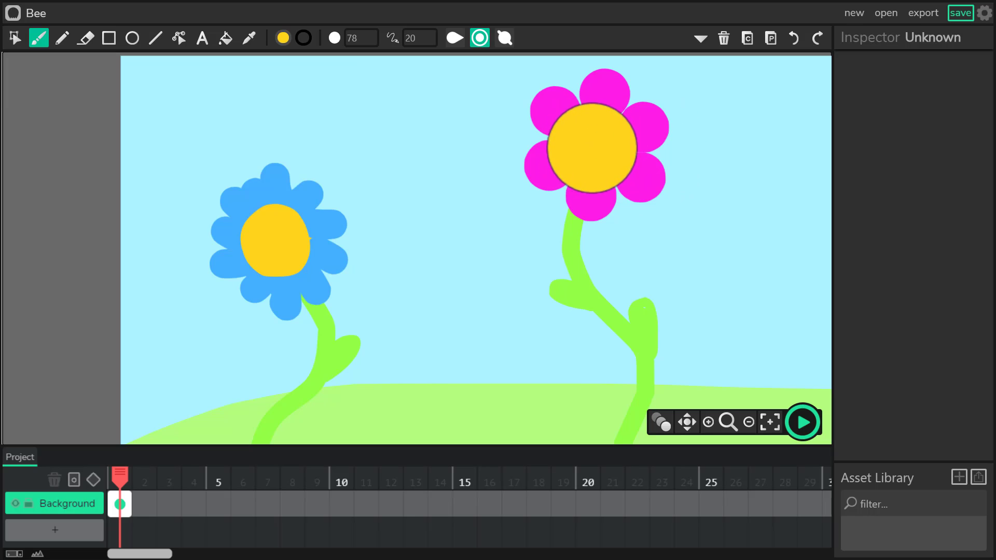
Step: Brush orange FF5800 petals around the rightmost flower's center with brush size 15
left_click(687, 422)
mouse_move(622, 244)
left_mouse_down()
mouse_move(553, 263)
mouse_move(193, 203)
left_mouse_up()
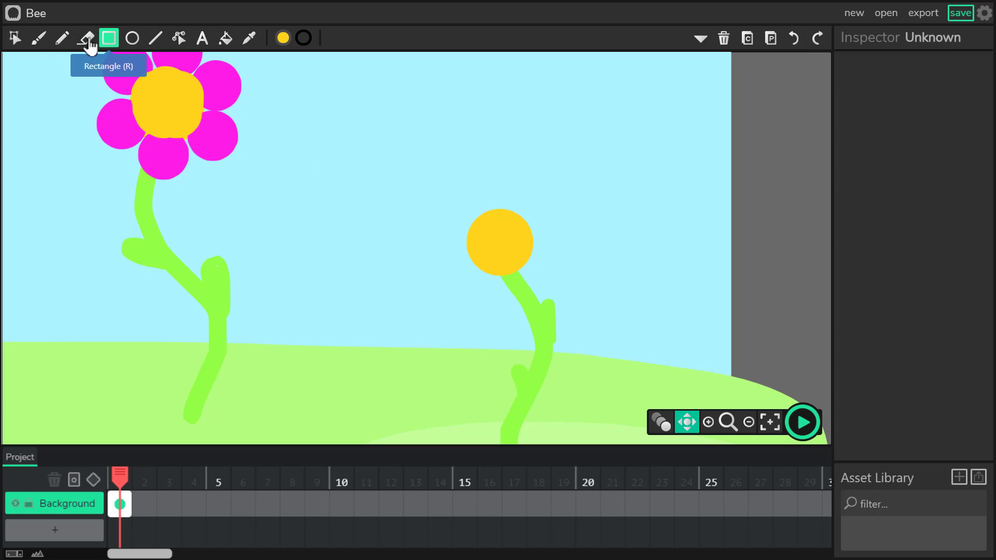
left_click(39, 38)
left_click(283, 38)
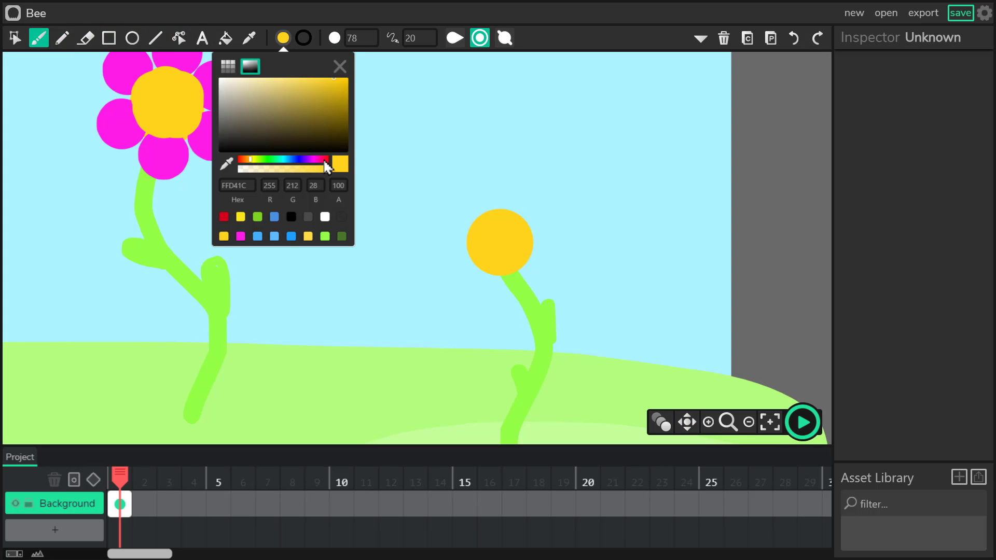
left_click_drag(251, 159, 242, 160)
left_click_drag(339, 83, 349, 77)
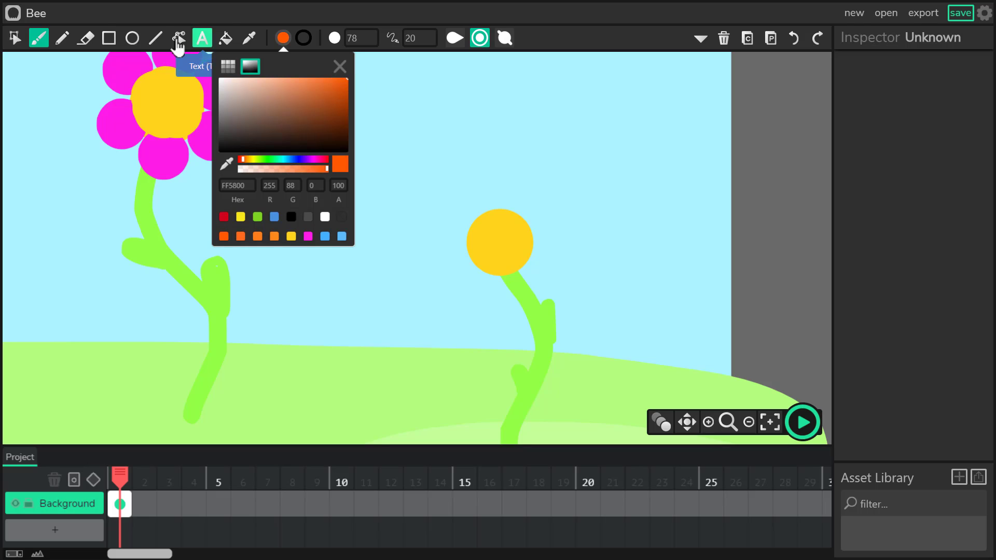
left_click(38, 38)
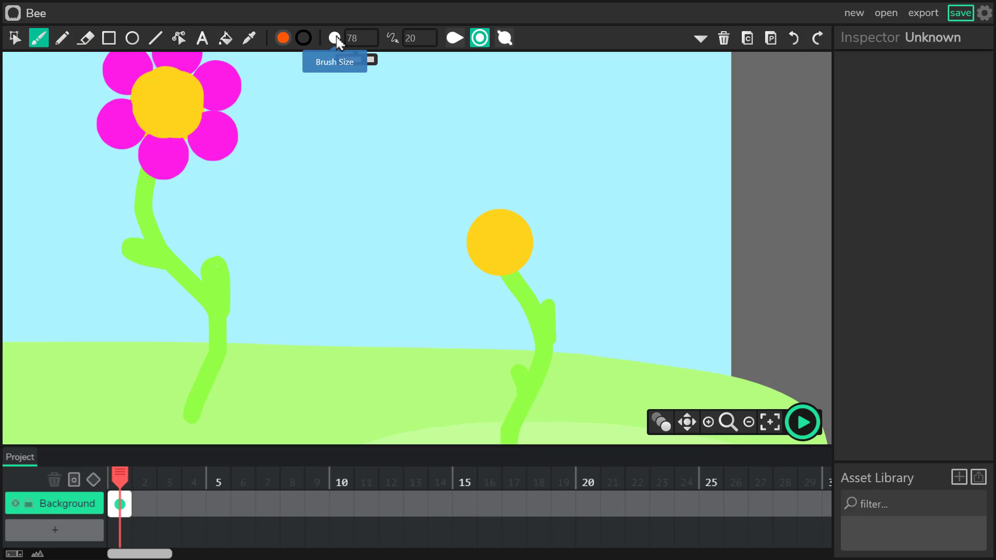
mouse_move(342, 39)
left_mouse_down()
mouse_move(354, 68)
mouse_move(343, 60)
left_mouse_up()
mouse_move(504, 206)
left_mouse_down()
mouse_move(533, 207)
mouse_move(532, 225)
mouse_move(544, 223)
mouse_move(527, 235)
mouse_move(549, 250)
mouse_move(527, 249)
mouse_move(531, 241)
mouse_move(527, 264)
mouse_move(515, 268)
mouse_move(526, 282)
mouse_move(521, 268)
mouse_move(521, 278)
mouse_move(480, 284)
mouse_move(504, 286)
mouse_move(464, 252)
mouse_move(459, 280)
mouse_move(470, 235)
mouse_move(469, 248)
mouse_move(451, 246)
mouse_move(466, 213)
mouse_move(463, 244)
mouse_move(457, 229)
mouse_move(460, 238)
mouse_move(482, 222)
left_mouse_up()
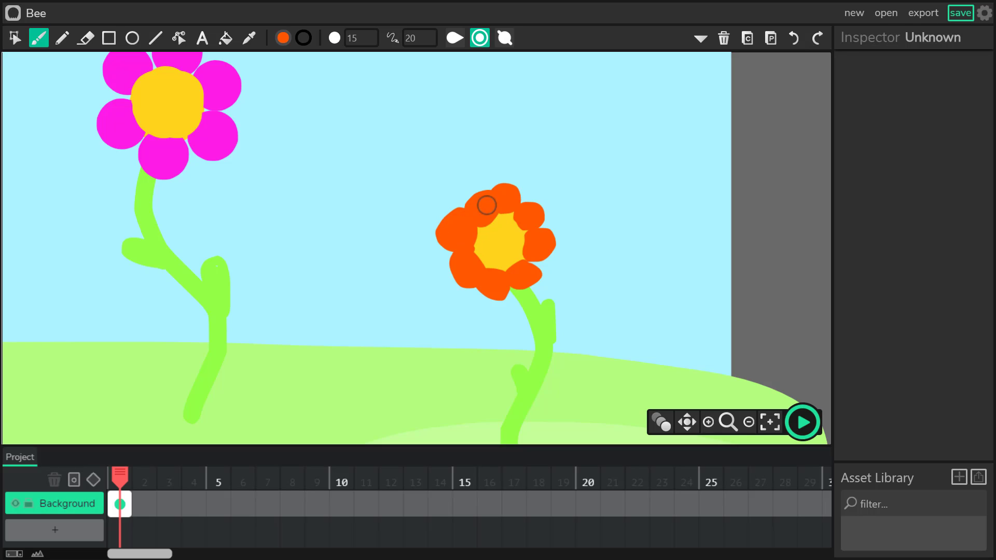
Step: Repaint the orange flower's center in yellow FFD41C, filling the remaining orange gaps inside it
left_click(283, 38)
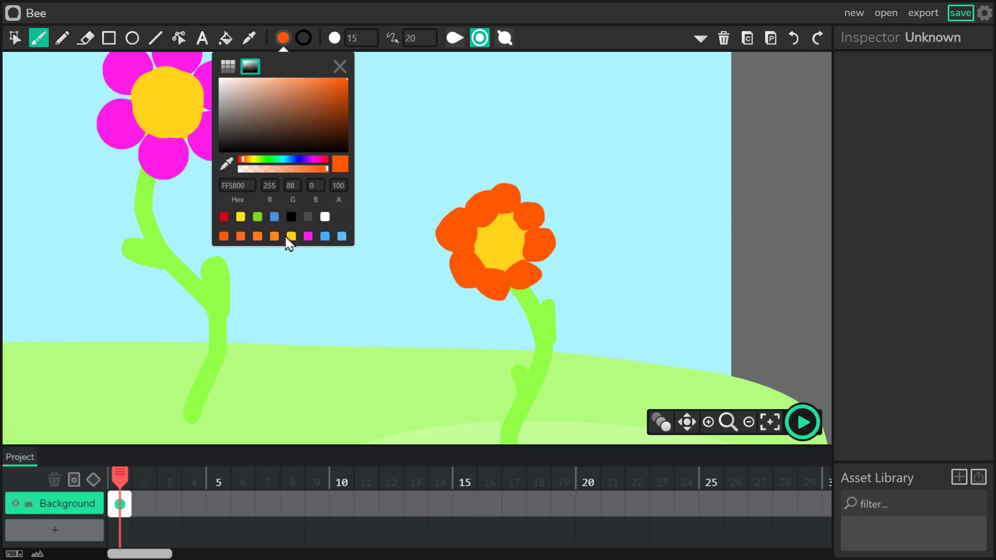
left_click(292, 237)
mouse_move(462, 251)
left_mouse_down()
mouse_move(488, 218)
mouse_move(514, 215)
mouse_move(530, 238)
mouse_move(487, 271)
left_mouse_up()
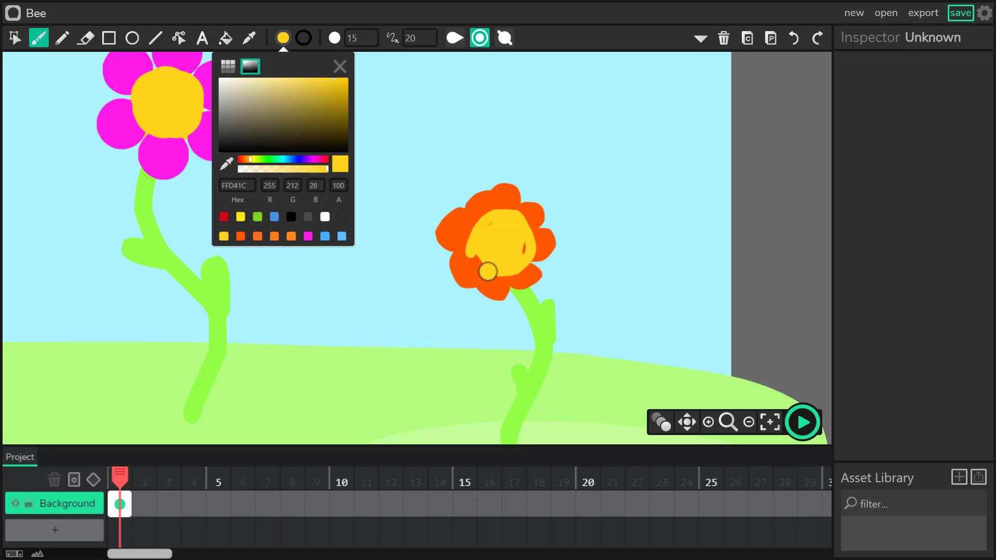
left_click(340, 67)
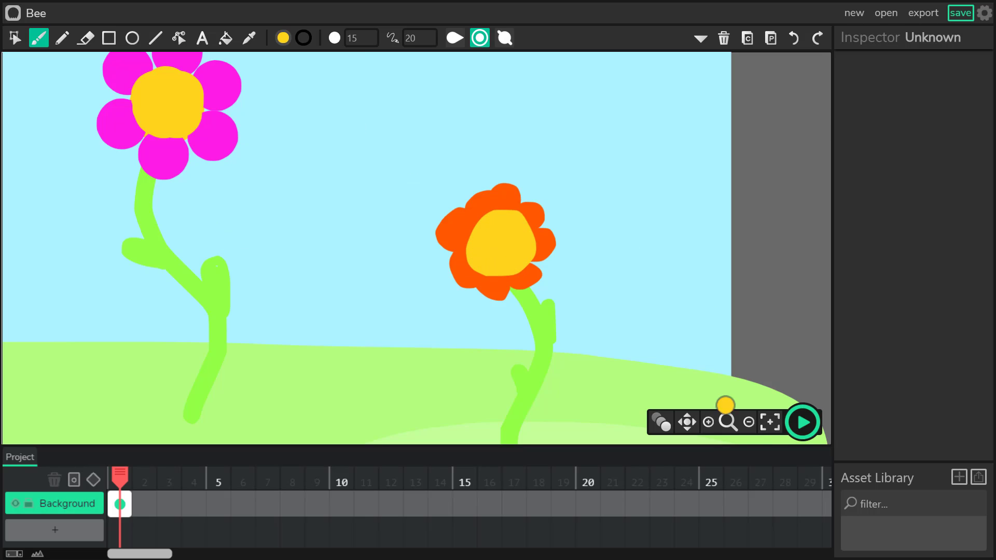
Step: Add a new layer and move it above the Background layer
left_click(750, 425)
left_click(749, 424)
left_click(750, 425)
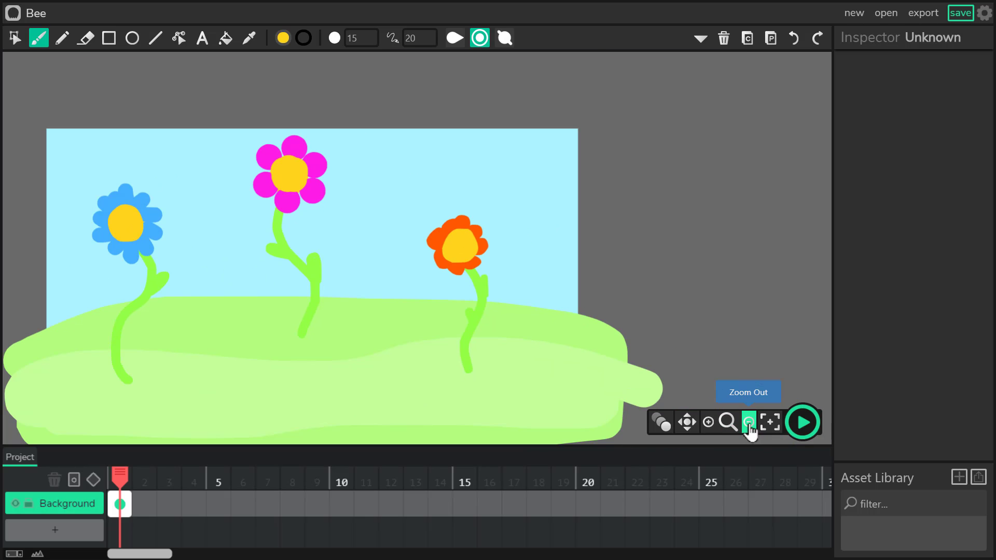
left_click(750, 425)
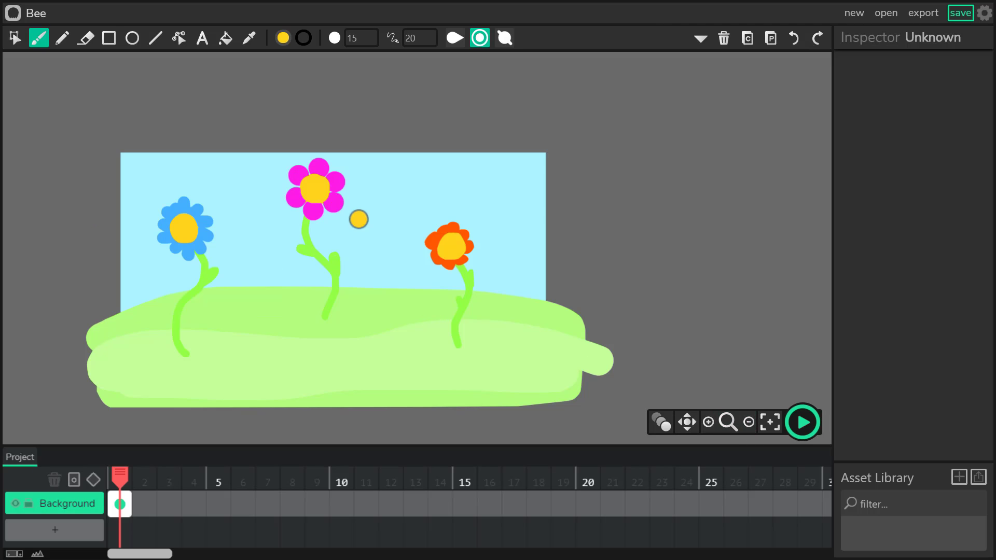
left_click(82, 505)
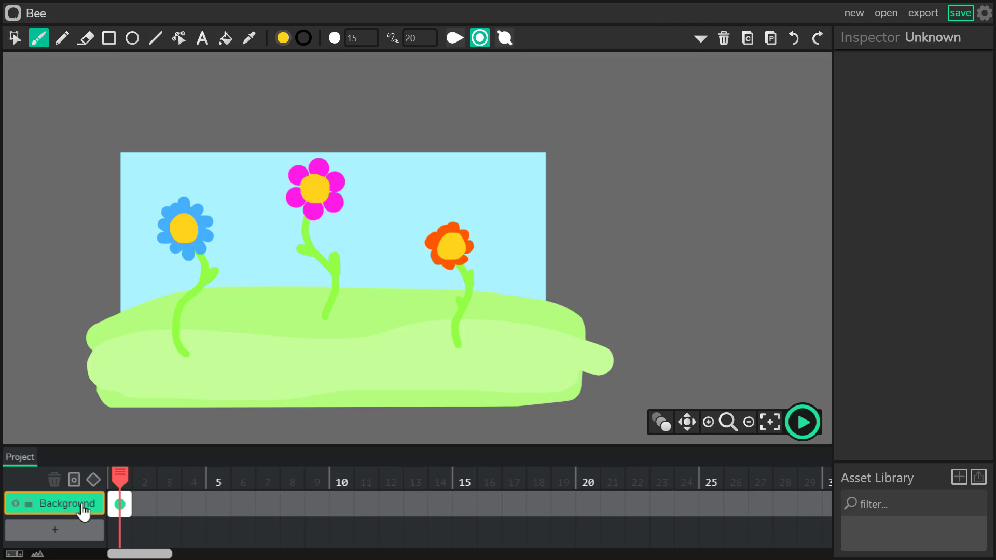
left_click(68, 530)
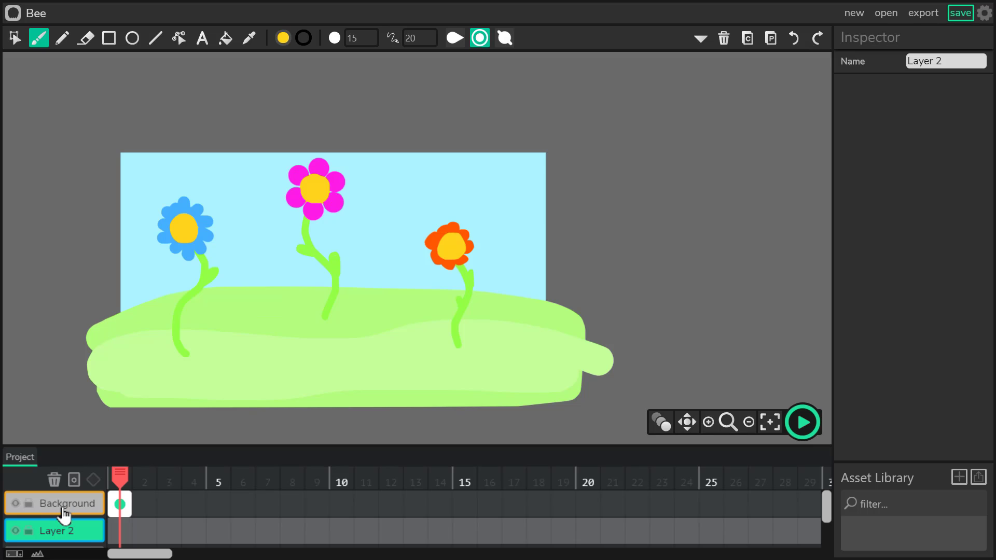
left_click_drag(69, 497, 69, 495)
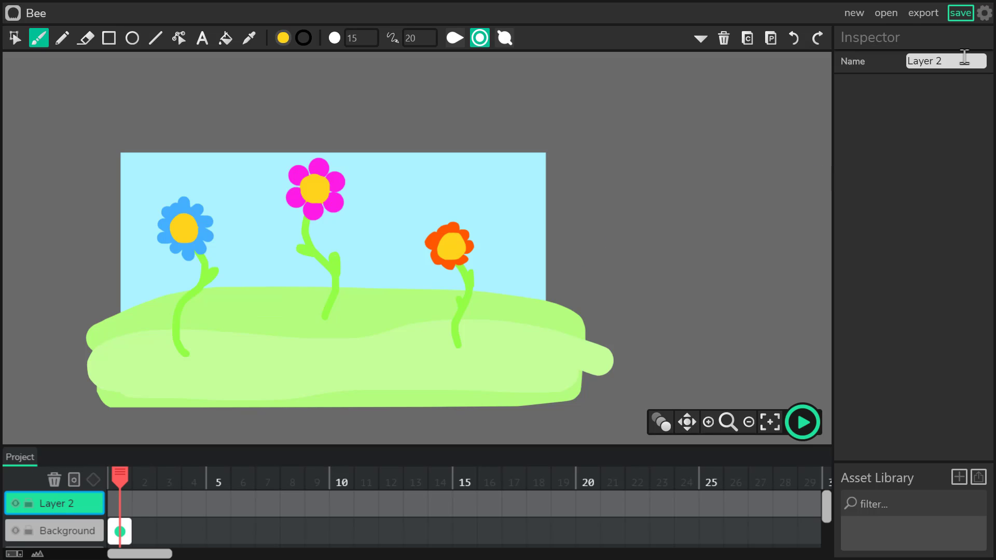
Step: Rename the new layer as Bee and add an empty frame at frame 1 on it
left_click(964, 61)
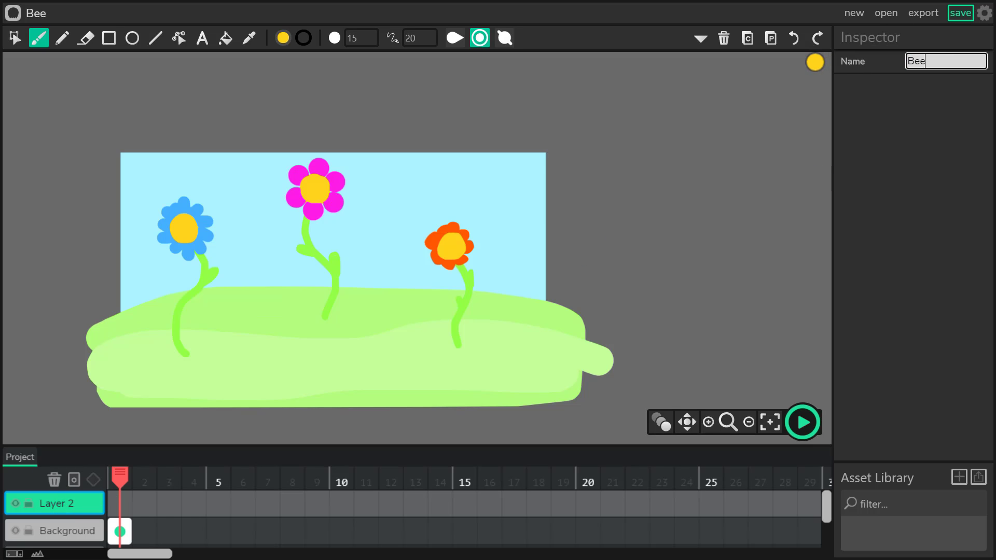
key("Return")
left_click(124, 505)
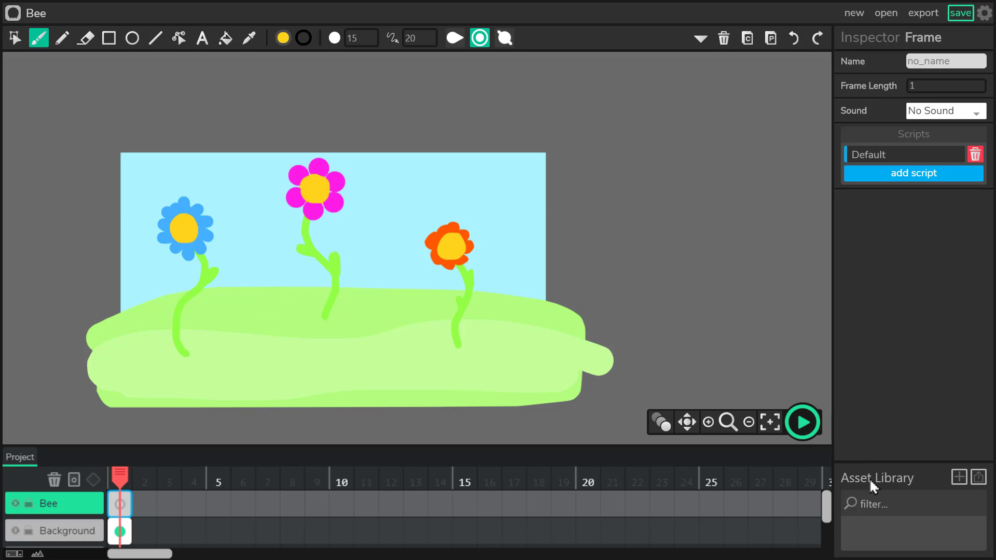
Step: Import the images bee.png and bee2.png from the Wick folder into the asset library
left_click(978, 482)
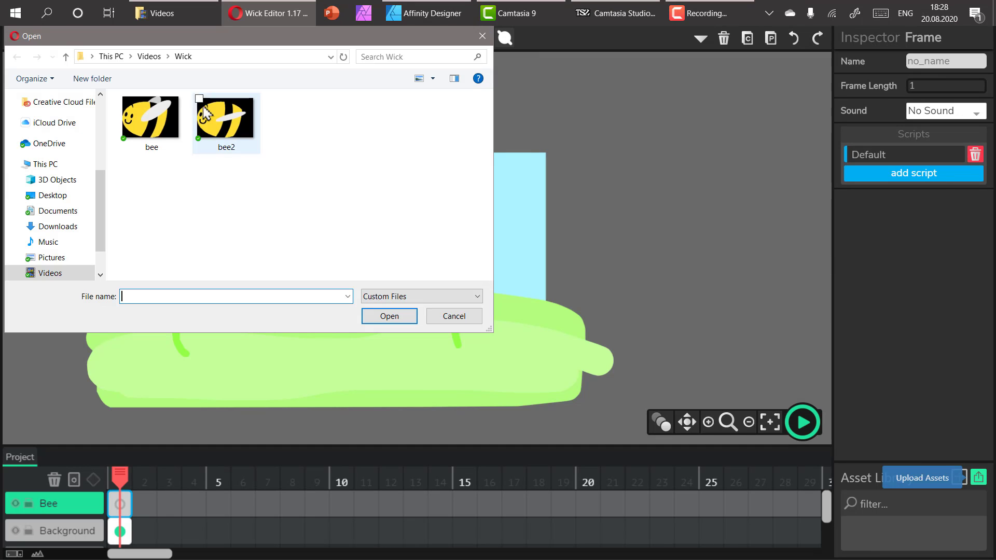
double_click(144, 123)
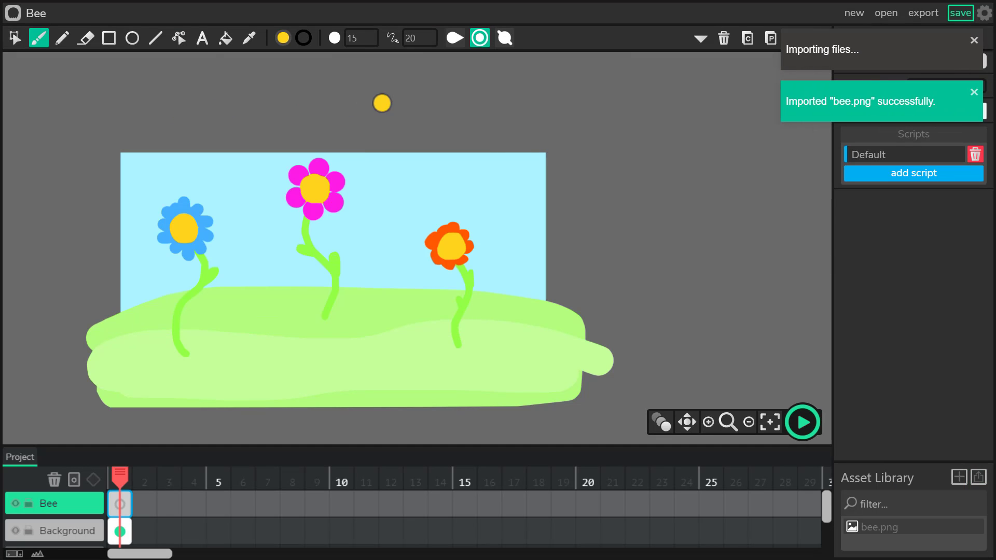
left_click(978, 478)
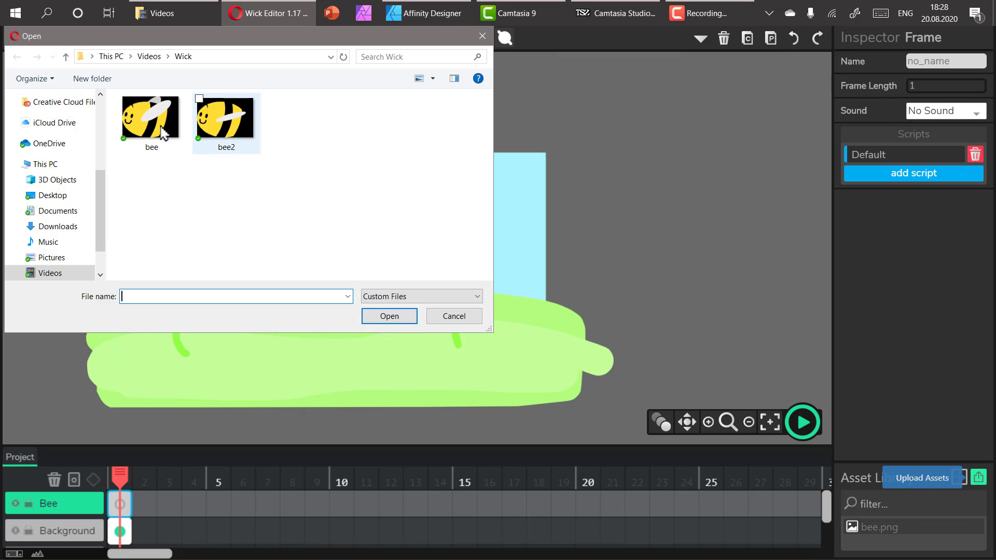
double_click(222, 116)
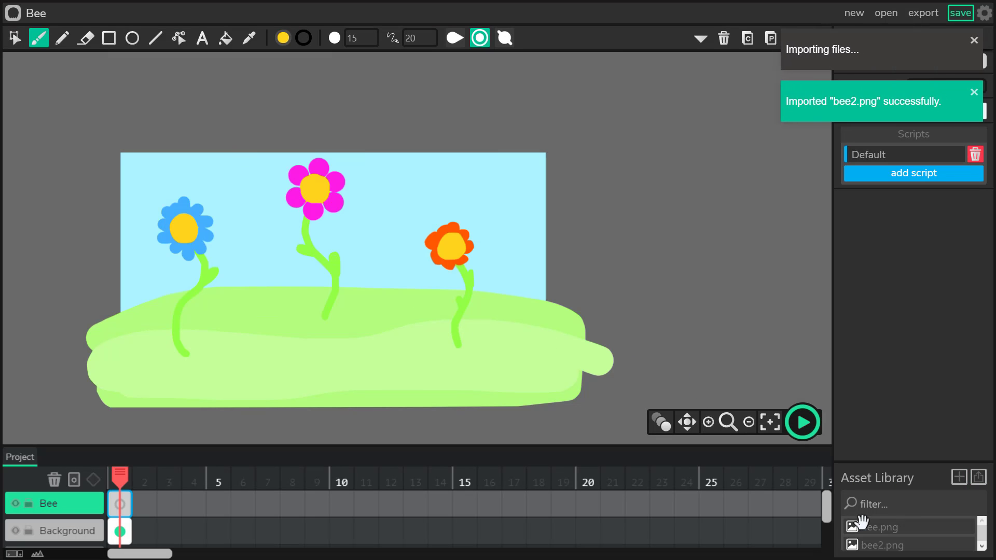
Step: Place bee.png on the canvas between the magenta and orange flowers, on the Bee layer
left_click_drag(881, 526, 380, 272)
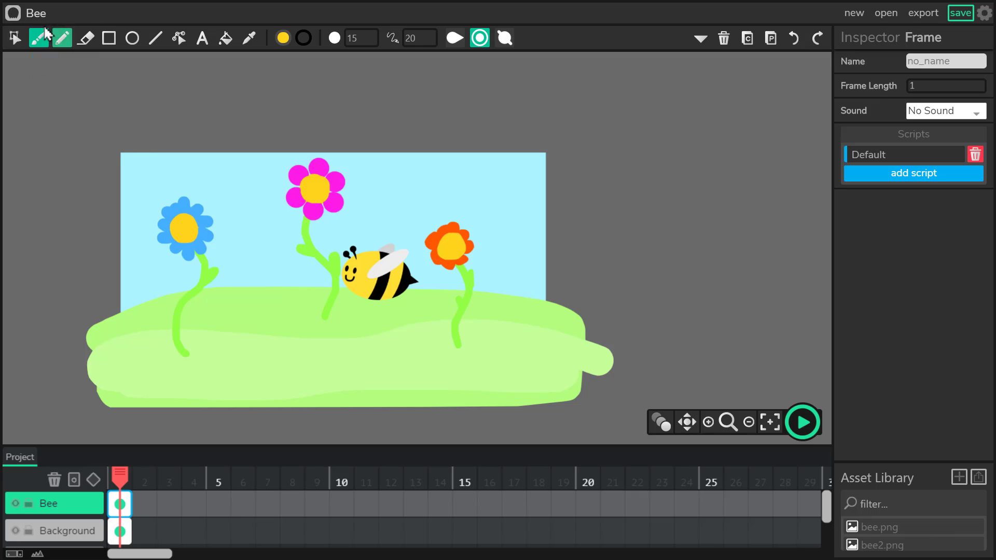
Step: Move the bee image off the canvas, just beyond the right edge of the scene near the orange flower
left_click(14, 38)
left_click(395, 286)
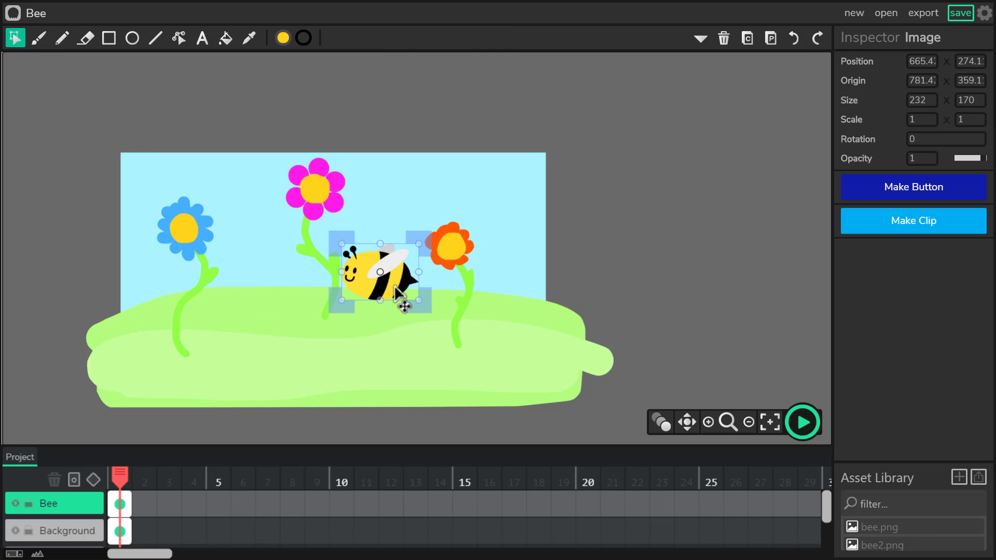
left_click_drag(380, 301, 604, 270)
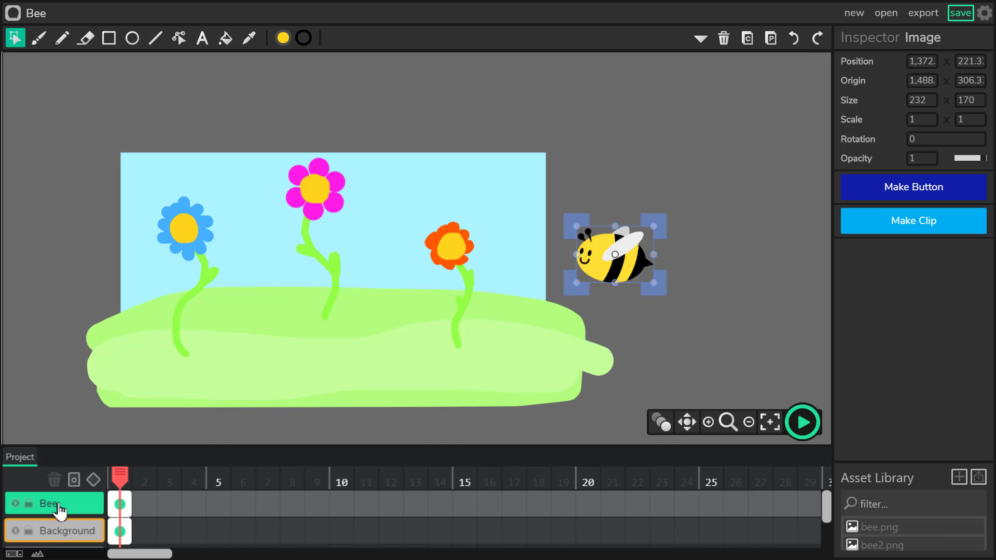
Step: Convert the bee image into a clip named Bee and open the clip's own timeline
left_click(924, 228)
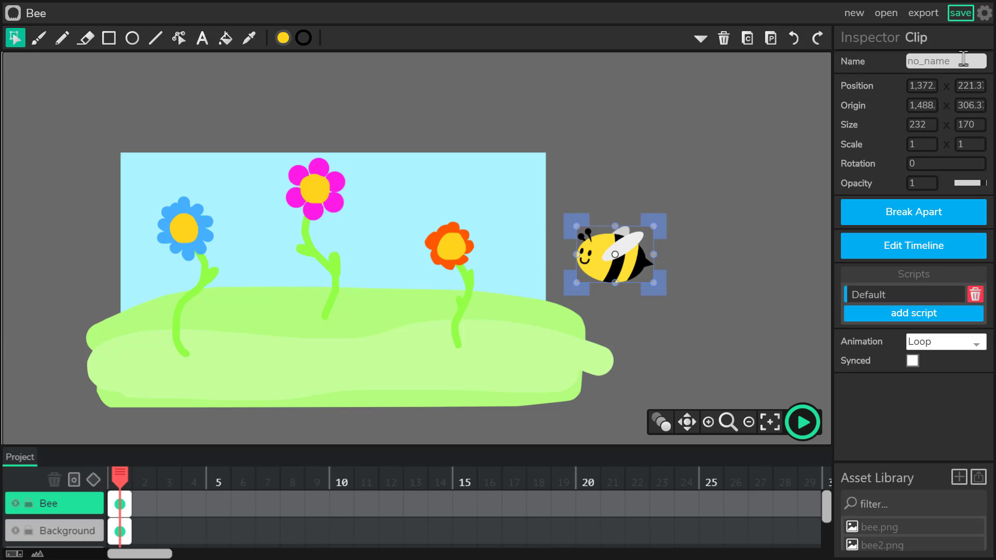
left_click(938, 60)
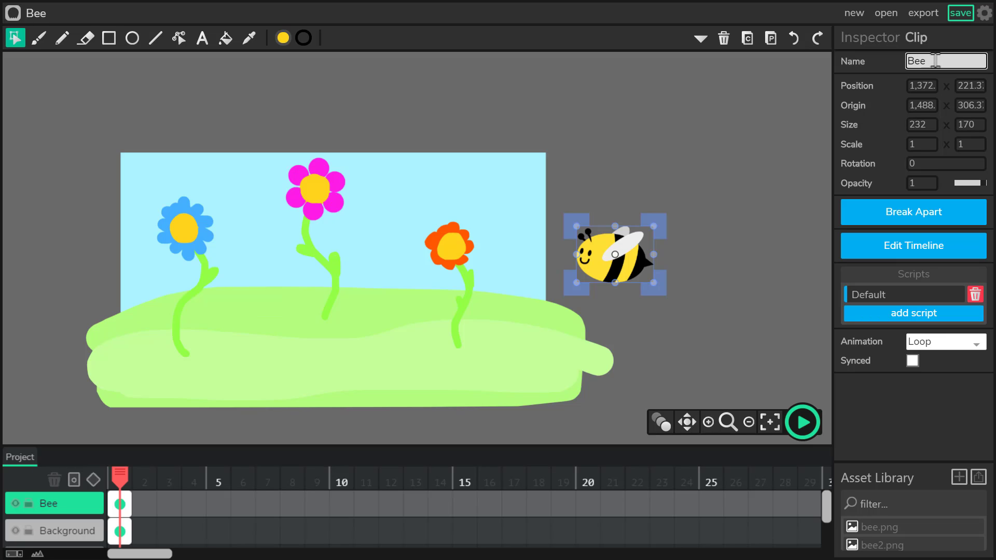
left_click(912, 250)
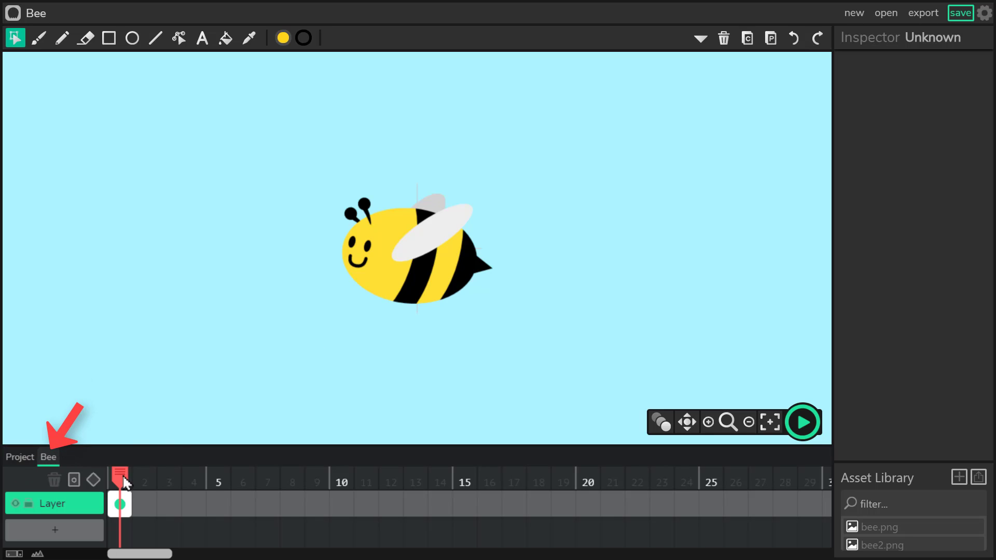
Step: Add a second frame to the Bee clip, place bee2.png at its centre, and preview the wing flap
left_click(145, 505)
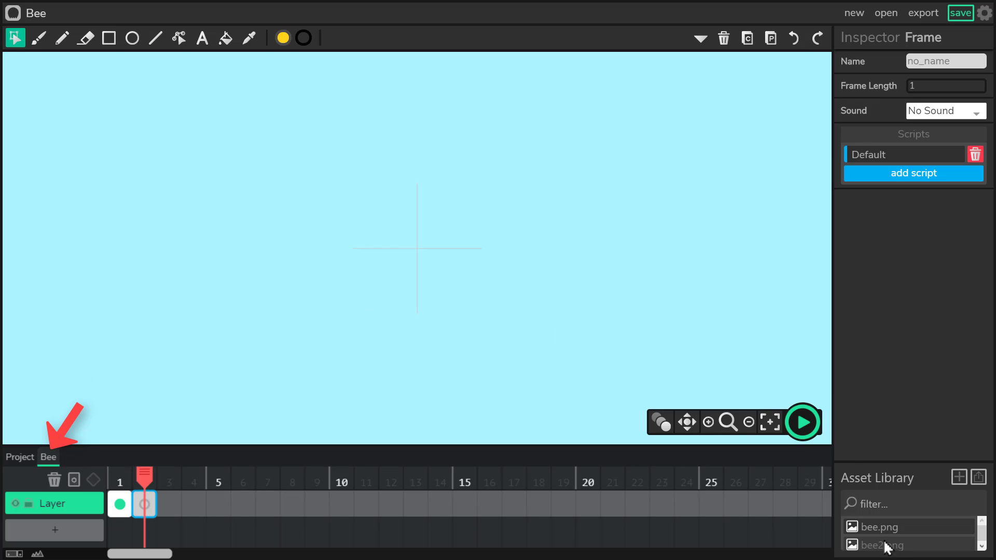
left_click_drag(882, 543, 441, 275)
left_click(431, 275)
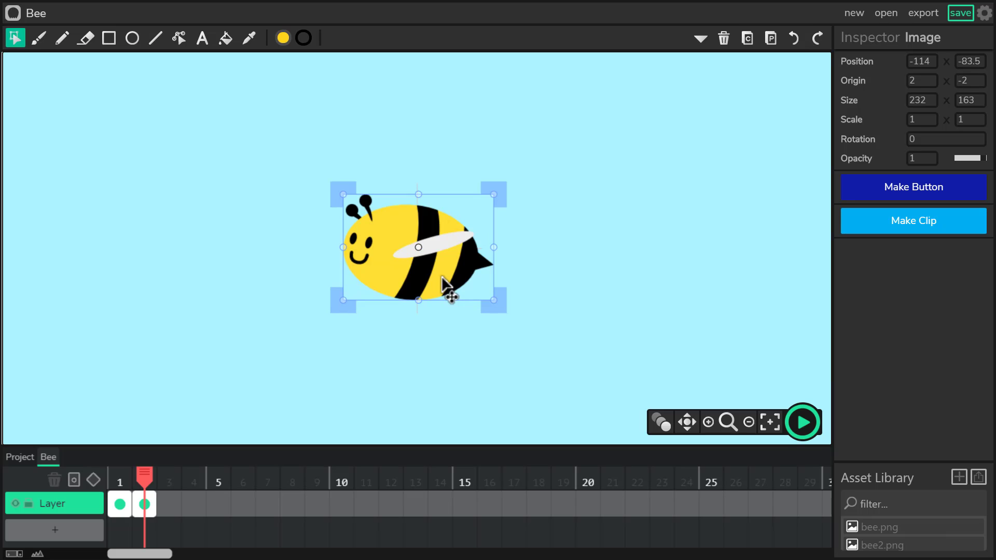
left_click(802, 422)
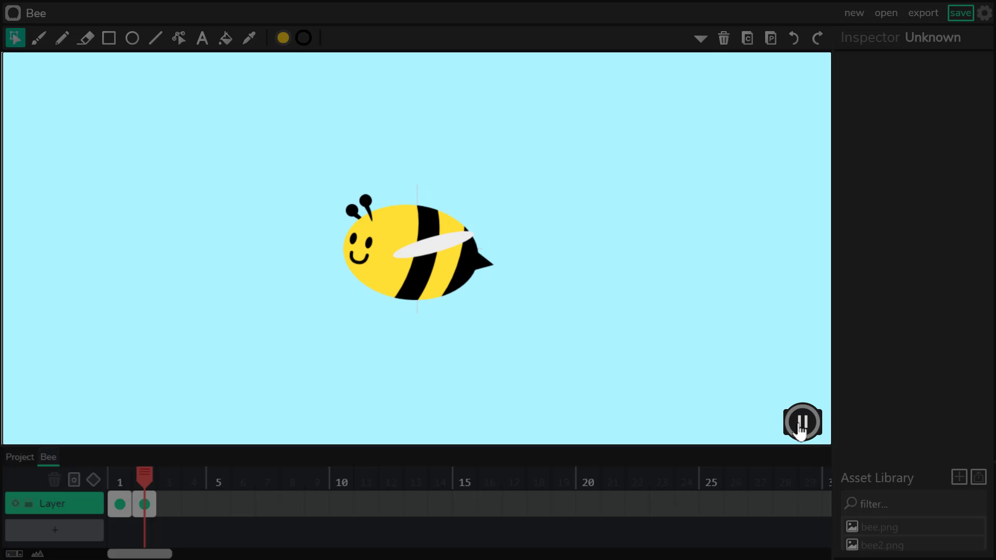
left_click(804, 426)
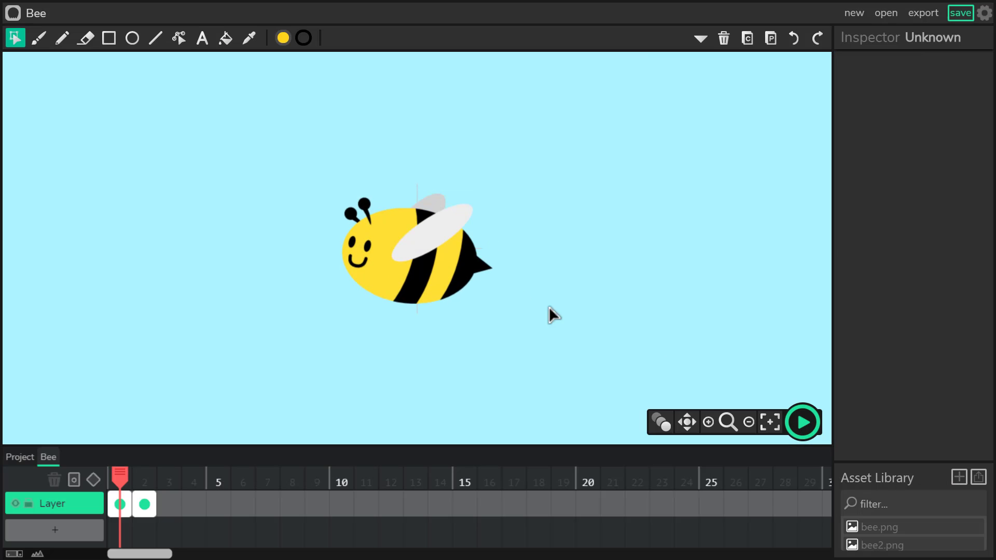
Step: Nudge the bee image on frame 2 of the clip slightly upward and preview the animation again
left_click(140, 479)
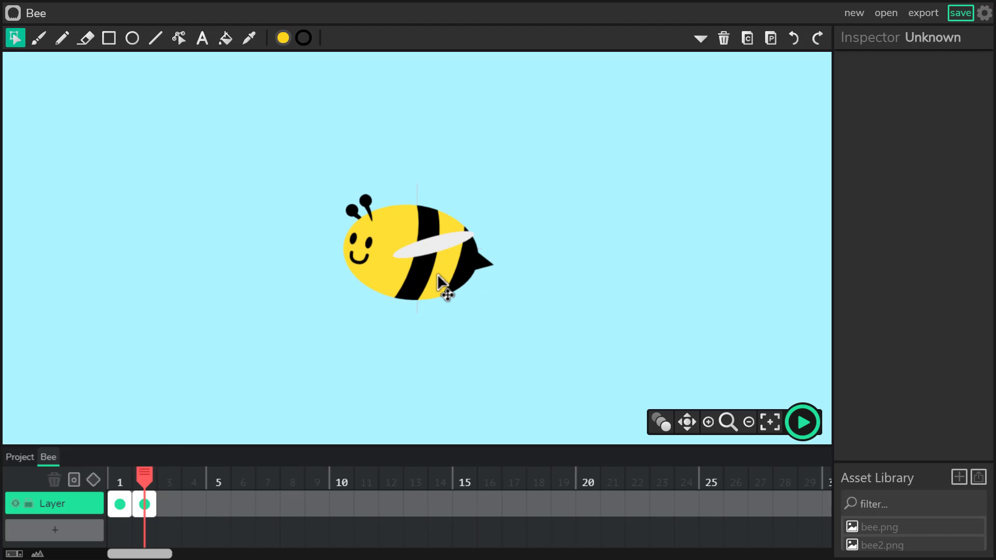
left_click_drag(437, 274, 437, 272)
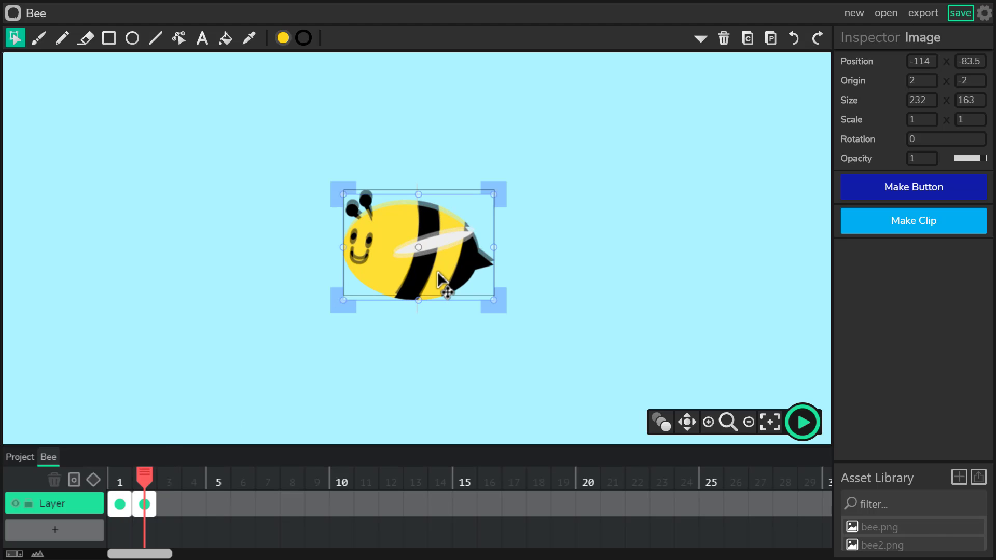
left_click(804, 426)
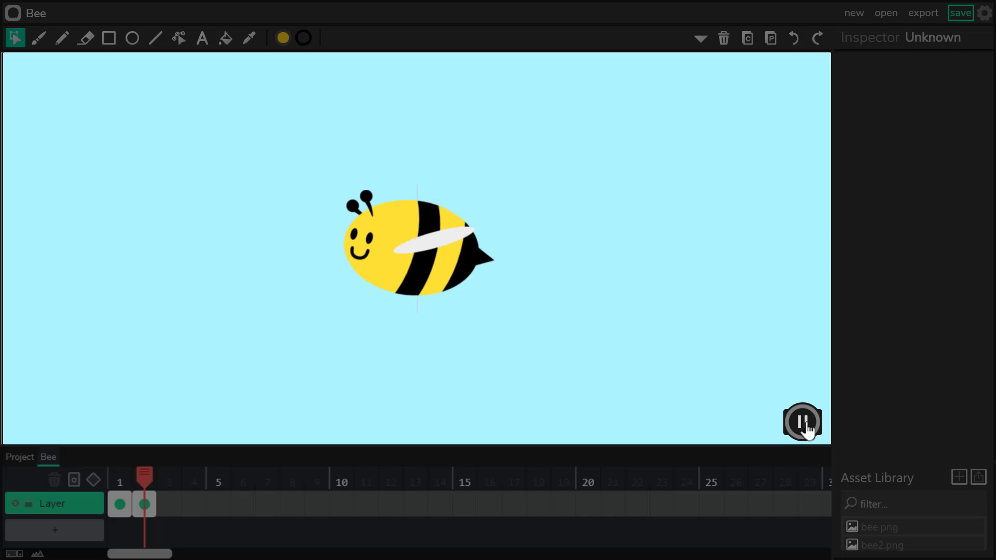
left_click(803, 420)
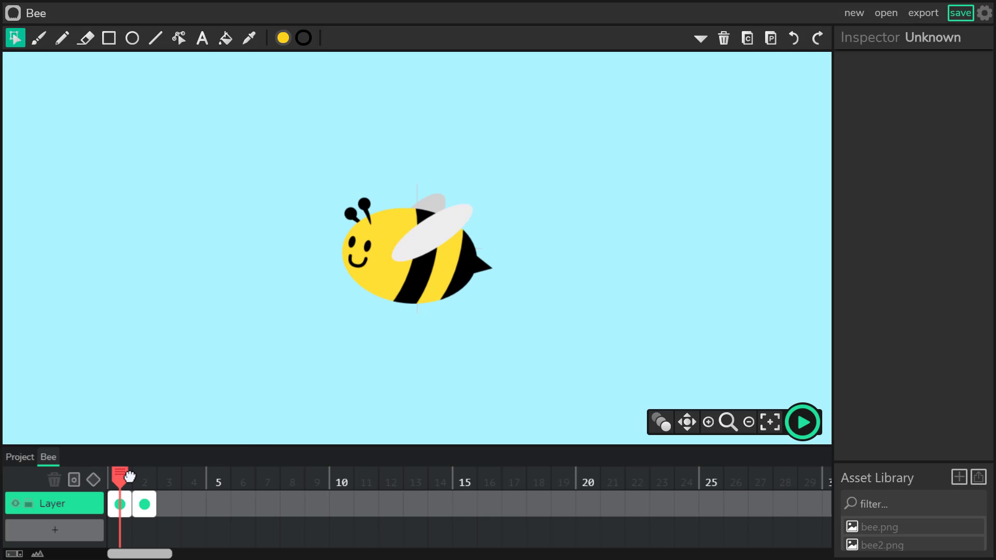
Step: Compare frames 1 and 2 of the clip and reposition the frame 2 bee to about -116, -87.5
mouse_move(130, 476)
left_mouse_down()
mouse_move(140, 478)
mouse_move(124, 483)
left_mouse_up()
left_click(138, 485)
left_click(124, 486)
left_click(143, 488)
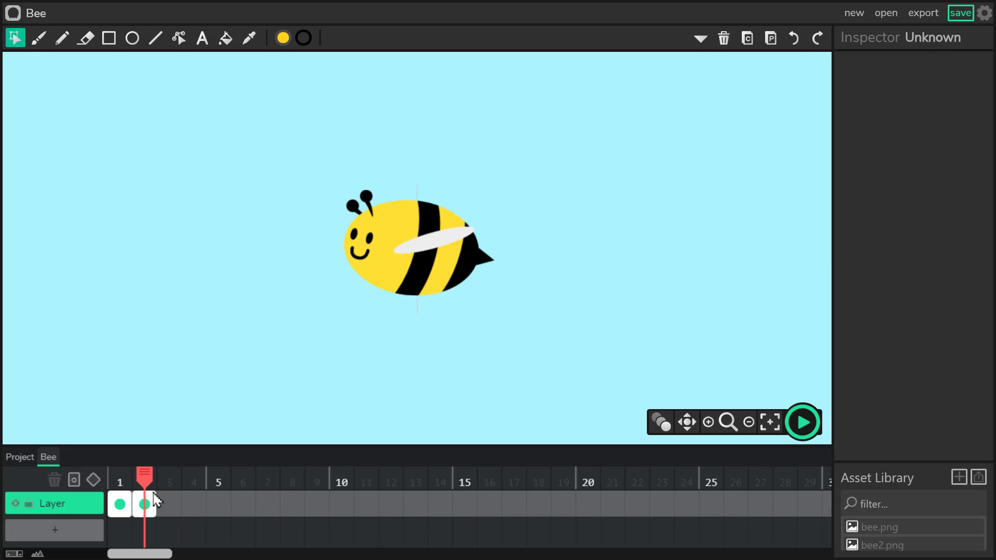
left_click(464, 278)
left_click_drag(456, 268, 455, 270)
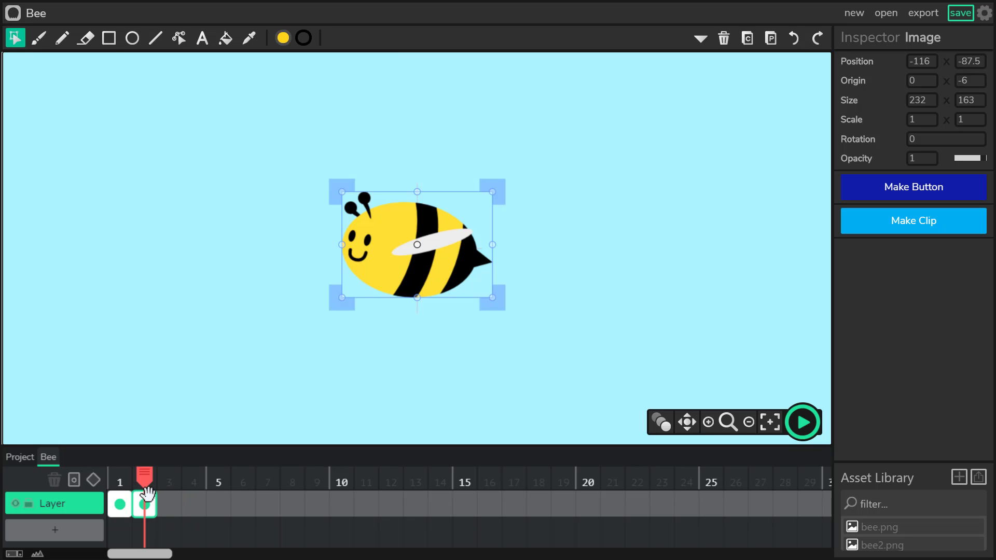
Step: Return to the main project timeline and extend the Bee frame to 23 frames and the Background frame to 28
left_click(12, 458)
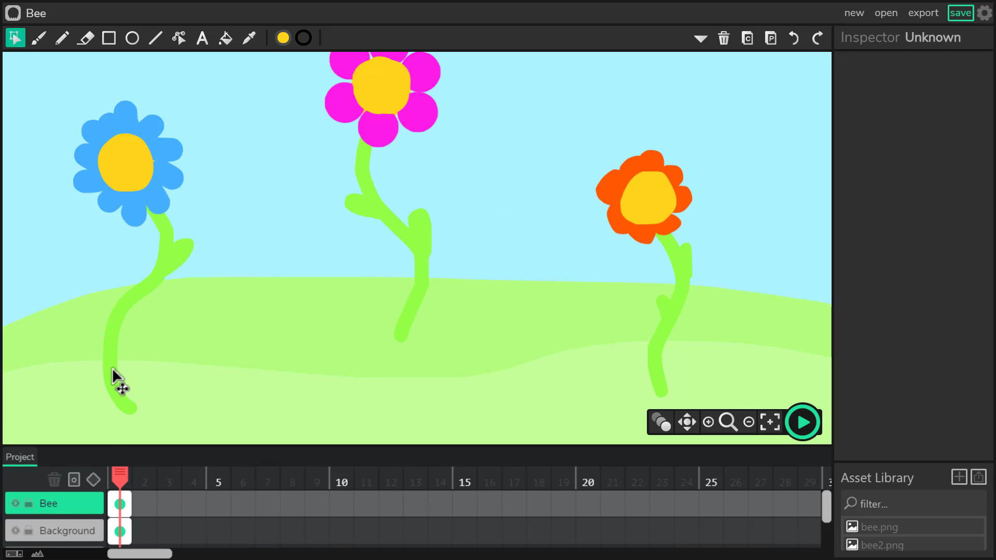
left_click(117, 499)
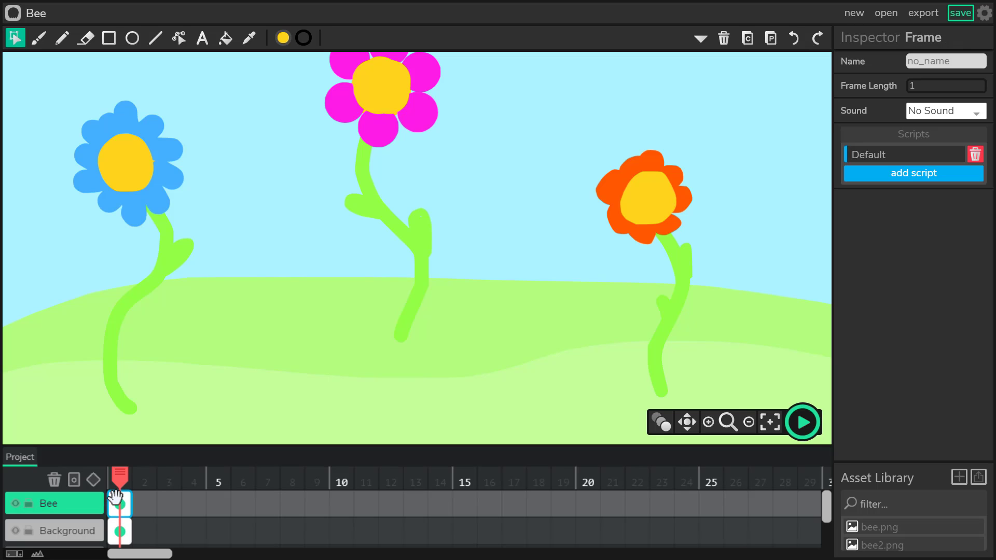
left_click(749, 423)
left_click(753, 420)
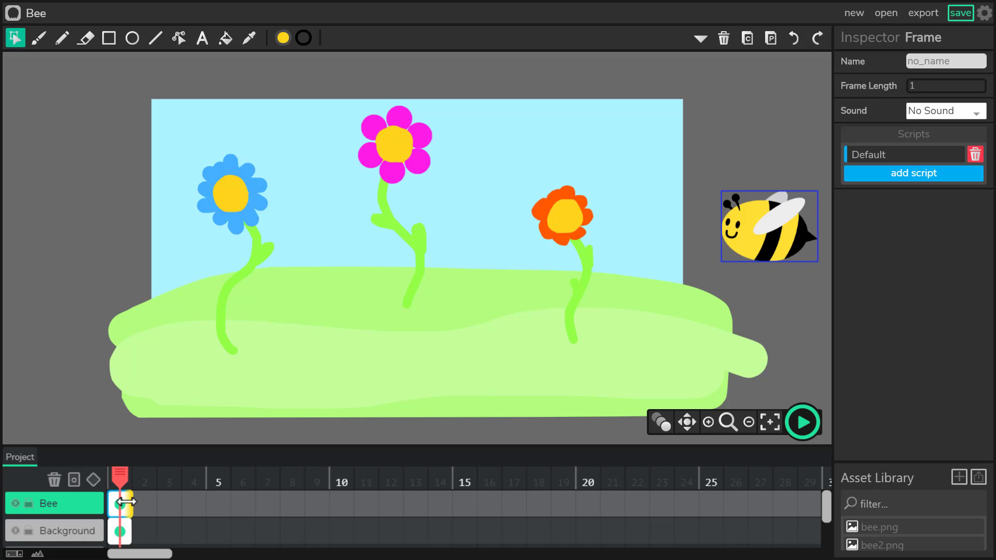
left_click_drag(126, 502, 686, 508)
left_click(635, 475)
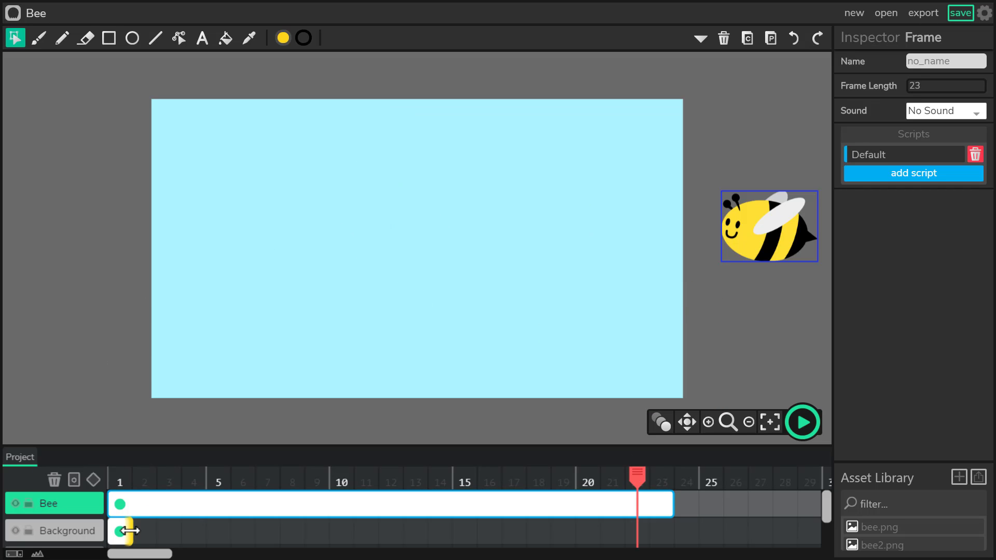
left_click_drag(125, 530, 796, 527)
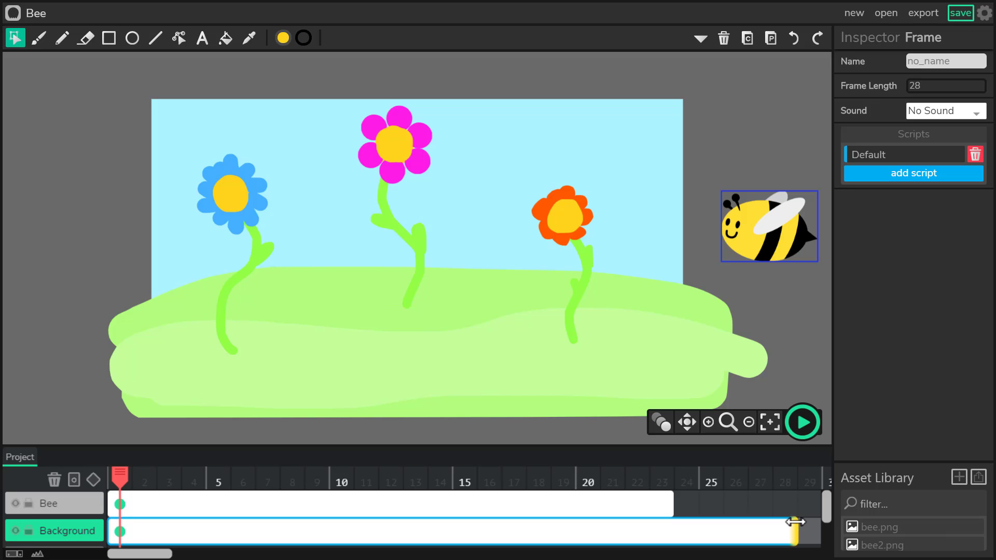
Step: Add tween keyframes at frames 1 and 12 on the Bee layer, and move the frame 12 bee over the orange flower
left_click(119, 502)
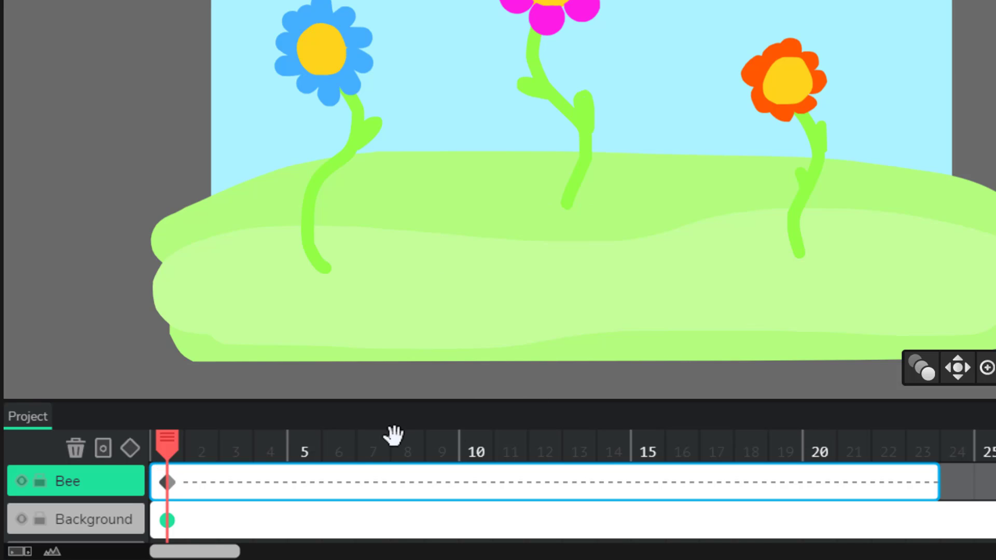
left_click(546, 446)
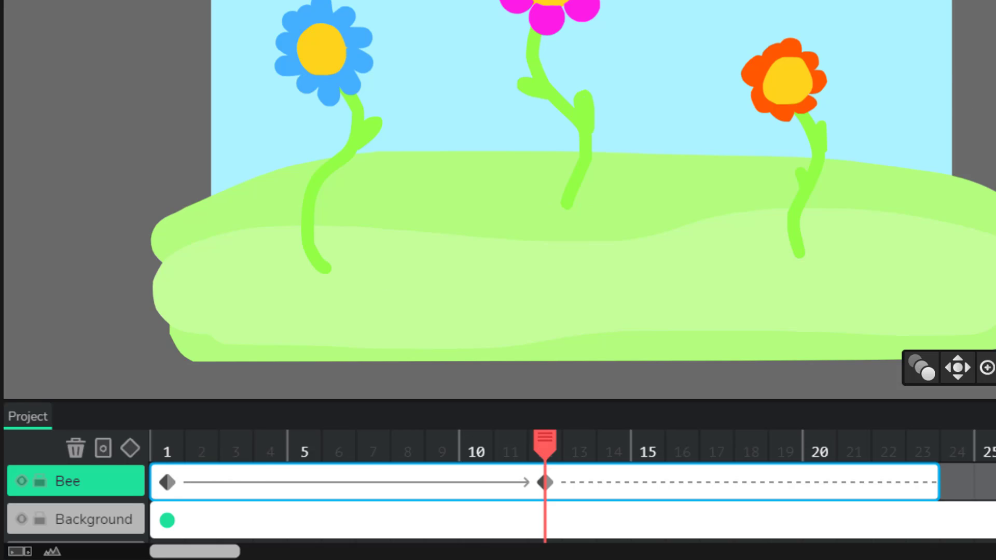
left_click_drag(991, 98, 827, 107)
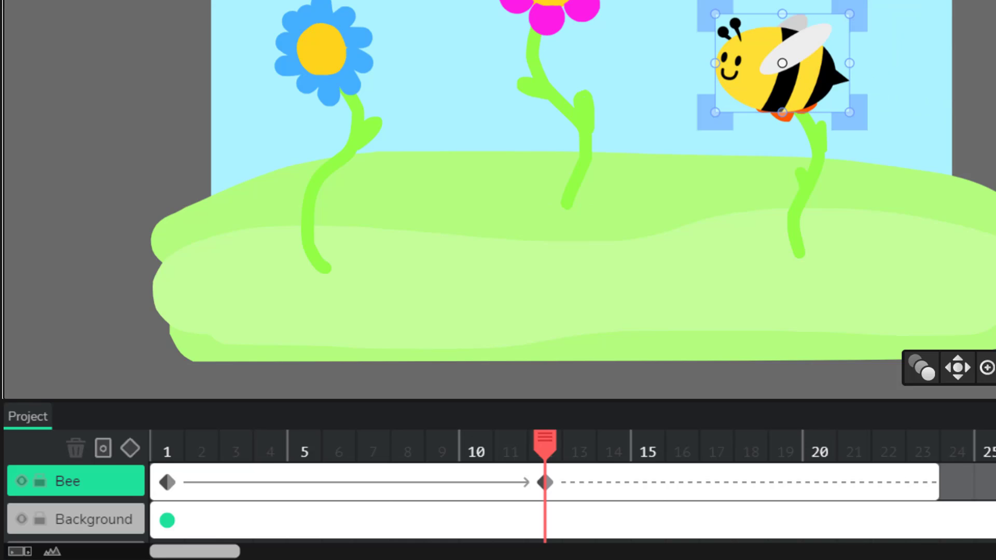
Step: Shrink the frame 12 bee to a scale of about 0.71 × 0.65 and tilt it about 4.6° on the orange flower
mouse_move(849, 15)
left_mouse_down()
mouse_move(831, 35)
mouse_move(837, 22)
left_mouse_up()
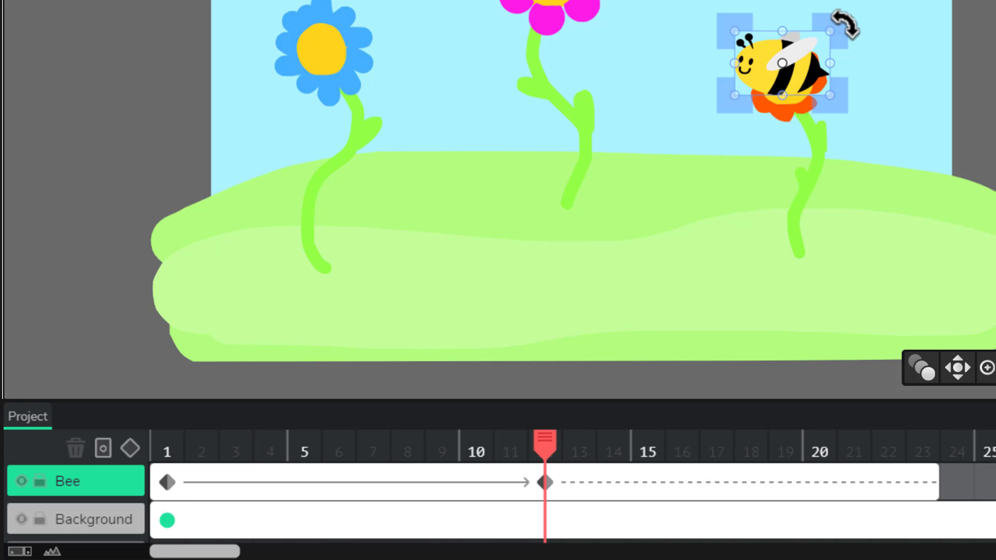
left_click_drag(846, 24, 852, 30)
left_click_drag(803, 78, 812, 86)
Step: Add a tween keyframe at frame 15 on the Bee layer to hold the bee on the orange flower
left_click(647, 469)
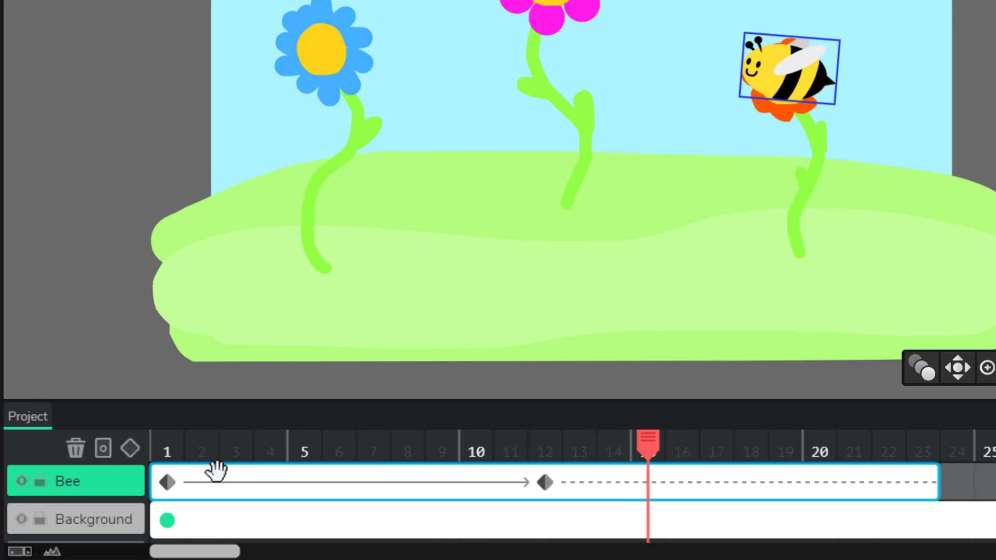
left_click(129, 447)
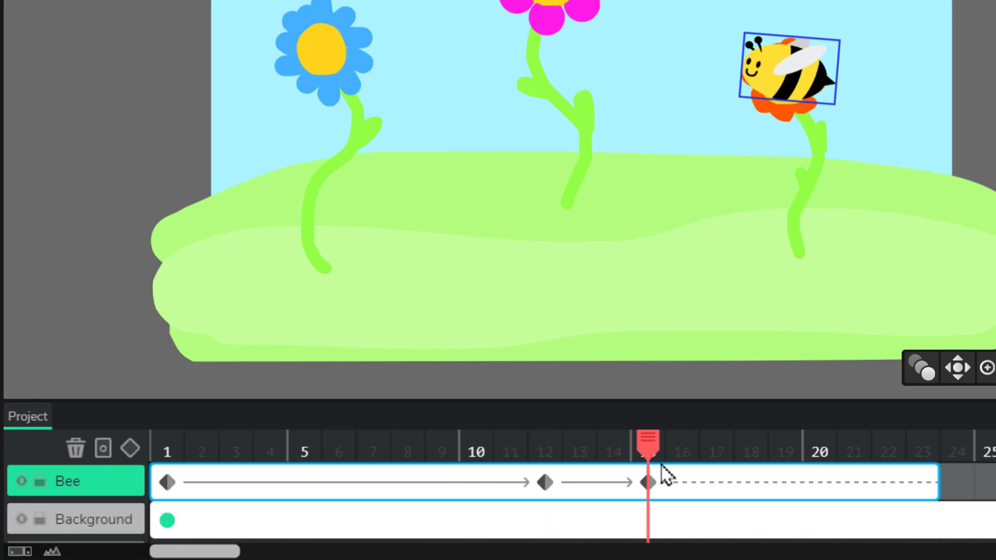
left_click_drag(620, 445, 647, 473)
Step: Add a tween keyframe at frame 23 with the bee on the magenta flower, scaled to about 1.07 × 1.09 and rotated to about -5.2°
left_click(909, 480)
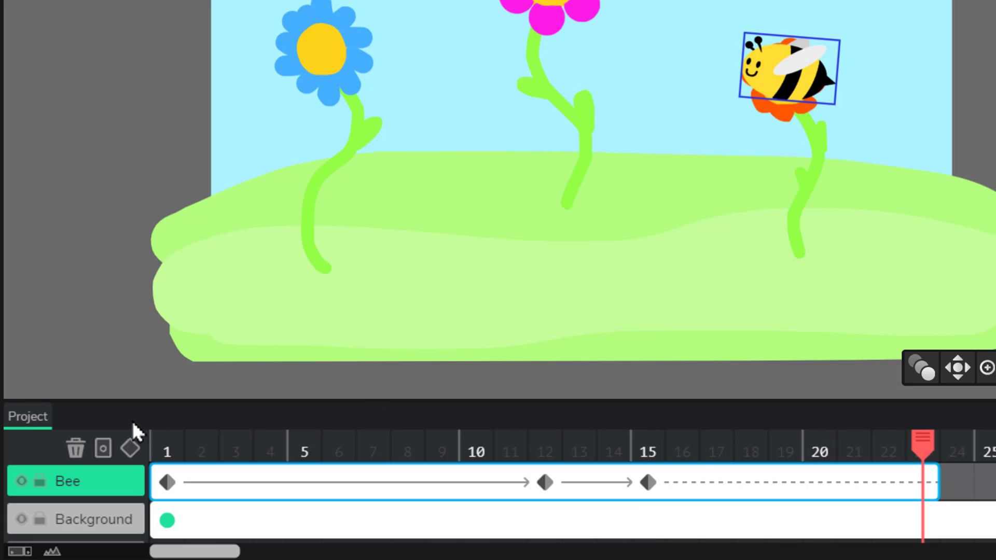
left_click(131, 447)
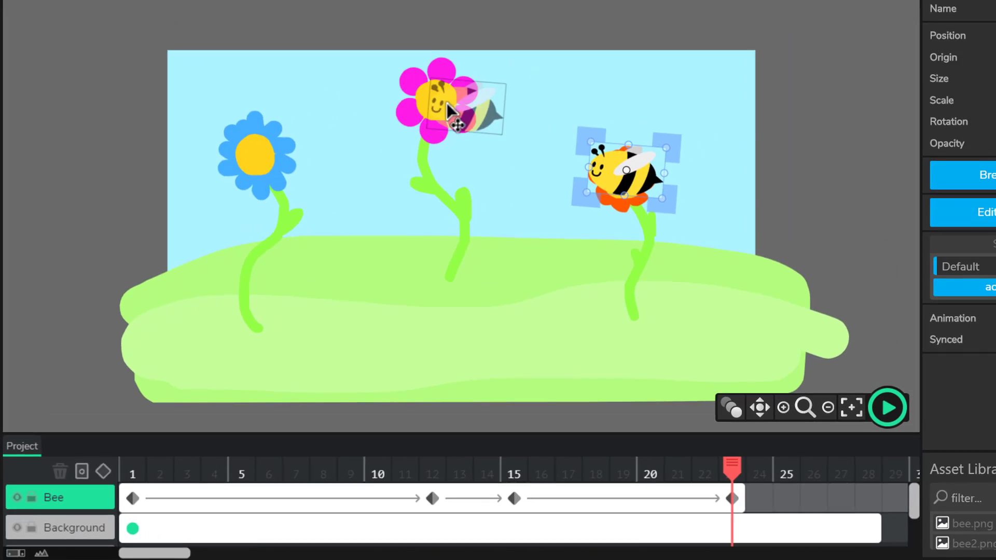
left_click_drag(447, 104, 452, 109)
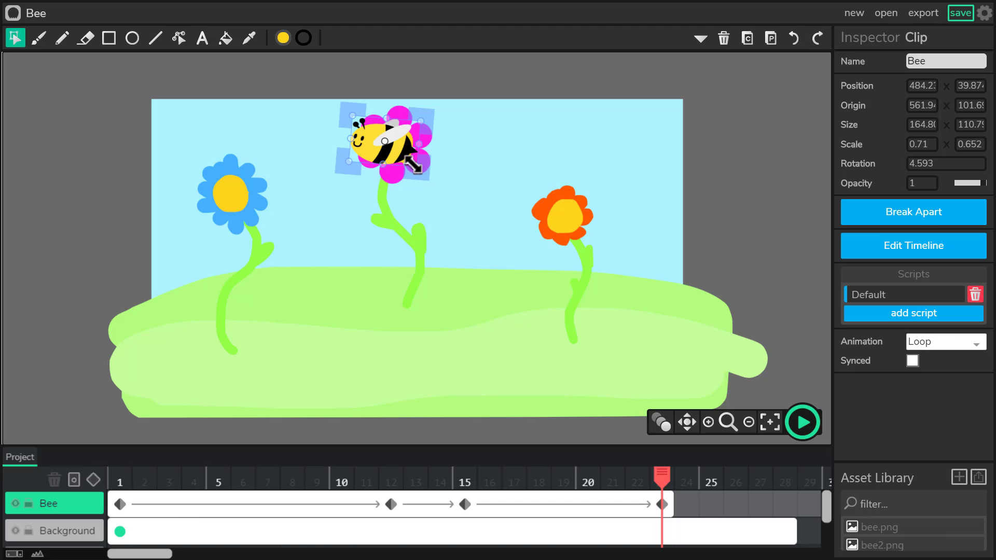
mouse_move(413, 165)
left_mouse_down()
mouse_move(418, 185)
mouse_move(433, 184)
mouse_move(402, 153)
left_mouse_up()
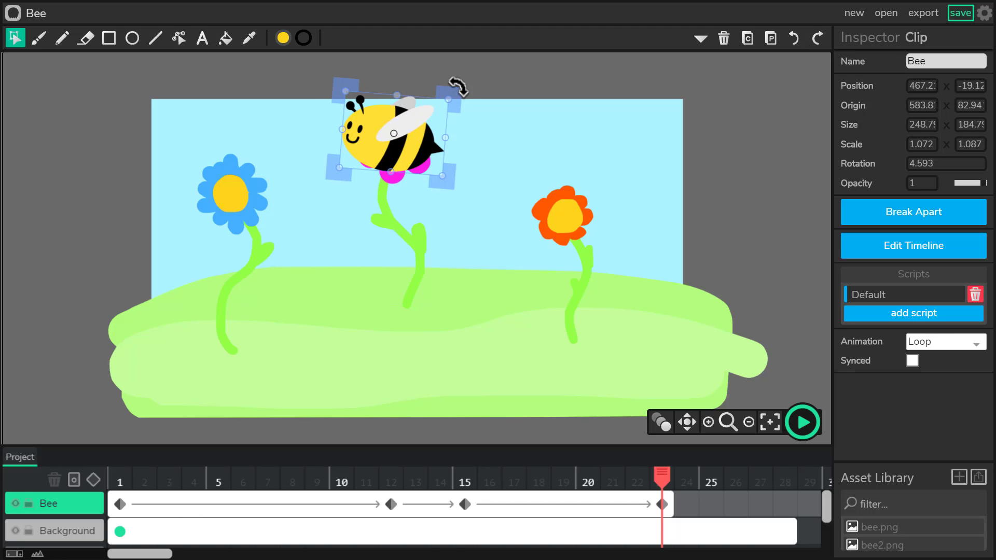
left_click_drag(458, 87, 450, 85)
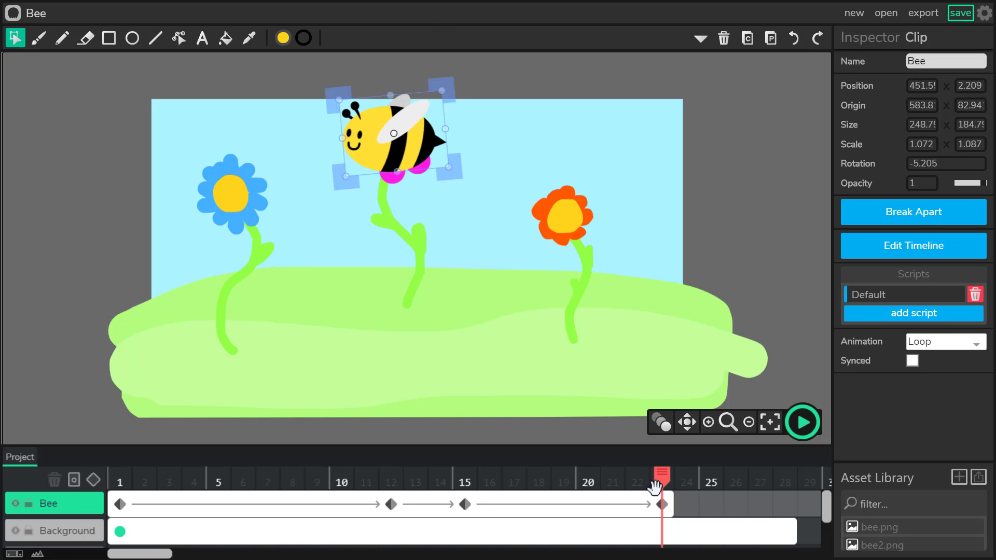
Step: Extend the Bee frame to 27 frames and add a tween keyframe at frame 27
left_click_drag(669, 503, 770, 500)
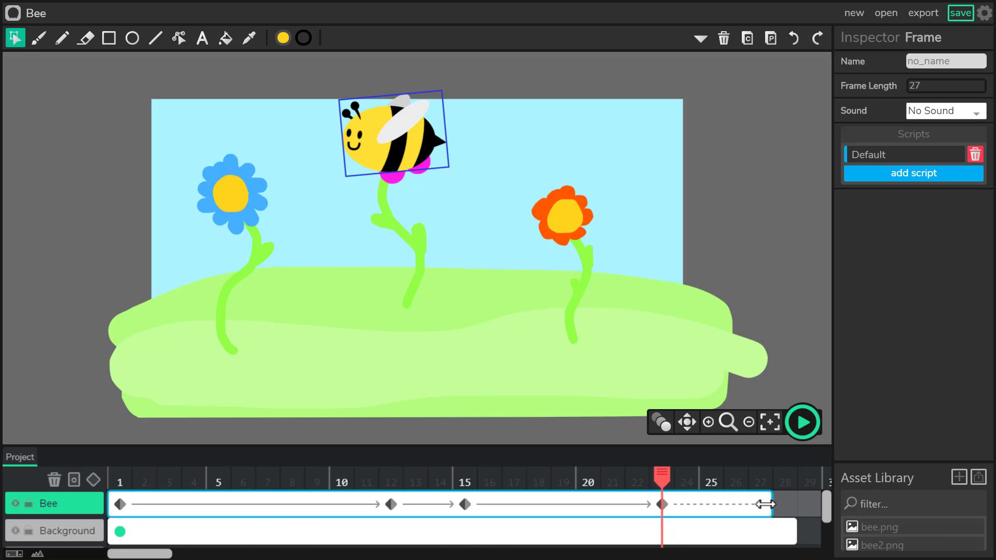
left_click(760, 501)
left_click(93, 480)
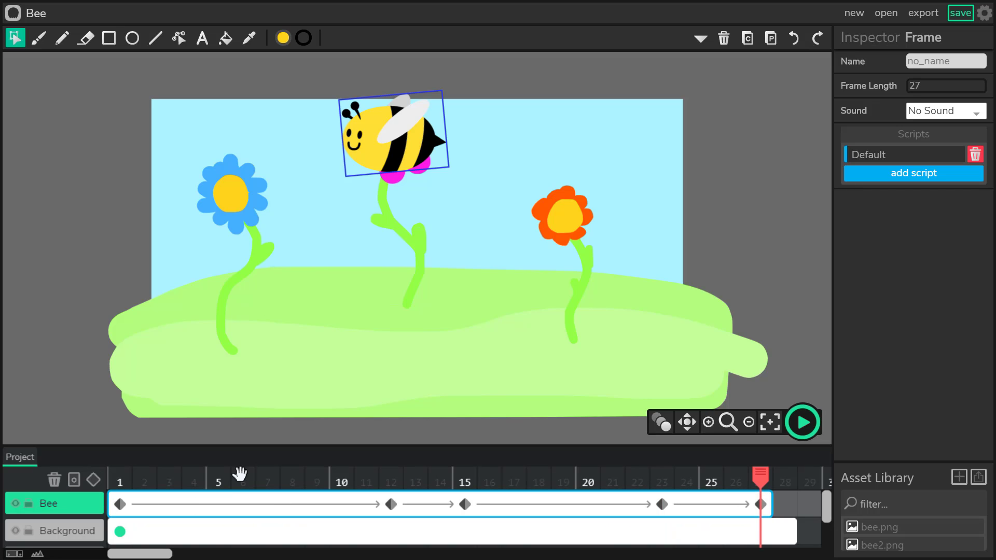
Step: Extend the Background layer's frame to a length of 46 frames
left_click_drag(151, 553, 283, 553)
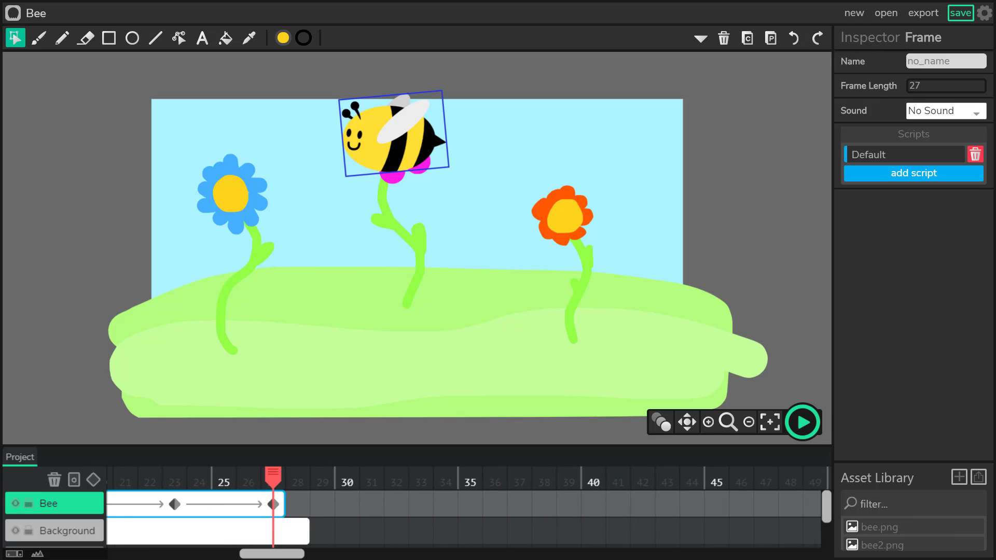
left_click(313, 535)
key("ctrl+z")
left_click(313, 539)
left_click_drag(338, 534, 755, 532)
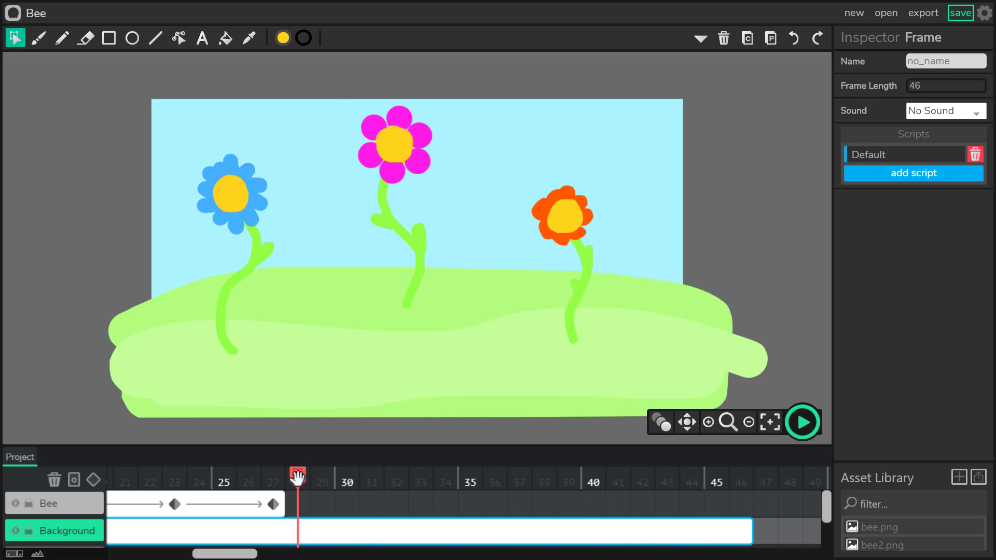
Step: Extend the Bee layer's frame to a length of 46 frames and add a tween keyframe at frame 37
left_click(278, 482)
left_click_drag(283, 502, 752, 502)
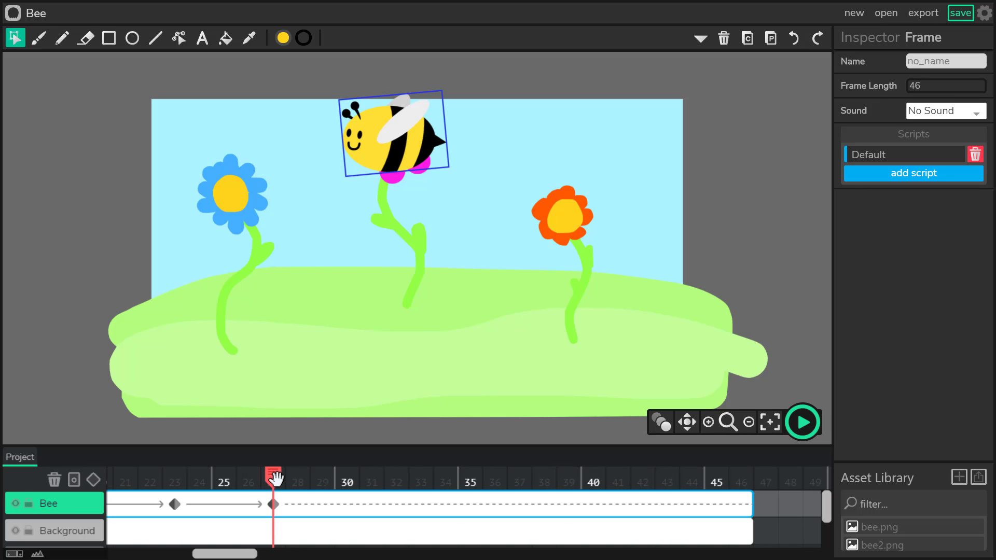
left_click_drag(274, 478, 520, 479)
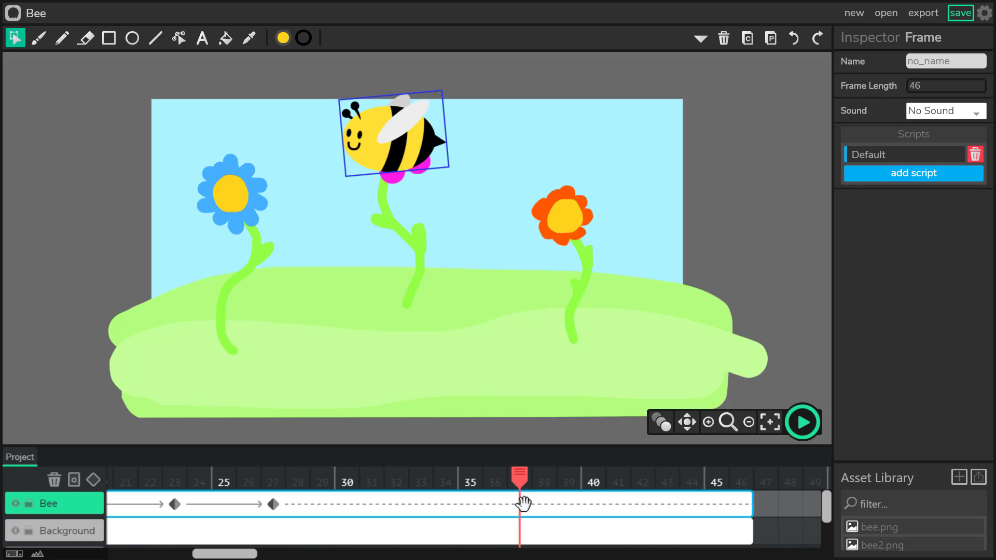
left_click(93, 480)
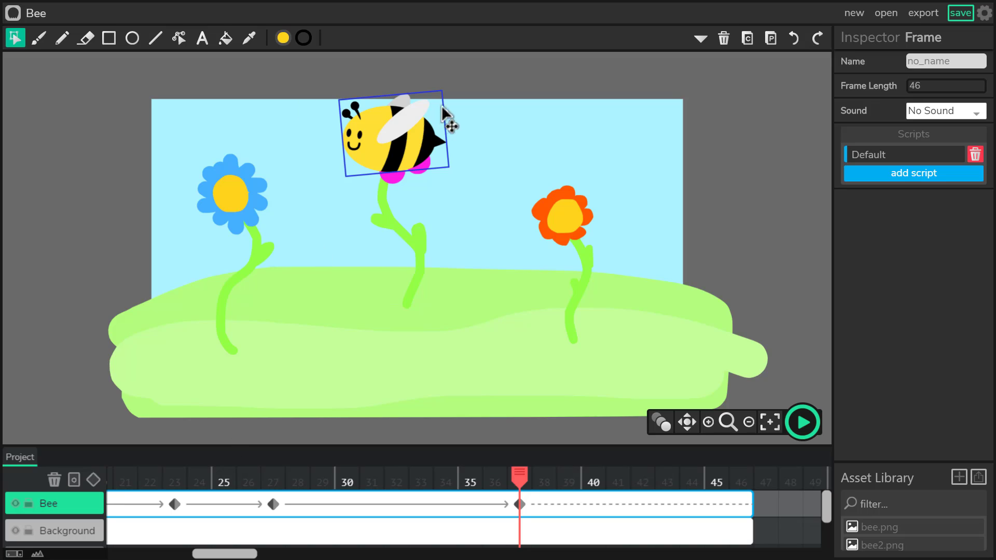
Step: At frame 37, place the bee on the blue flower, scaled to about 0.62 × 0.65 and rotated to about 7.9°
left_click_drag(409, 156, 249, 197)
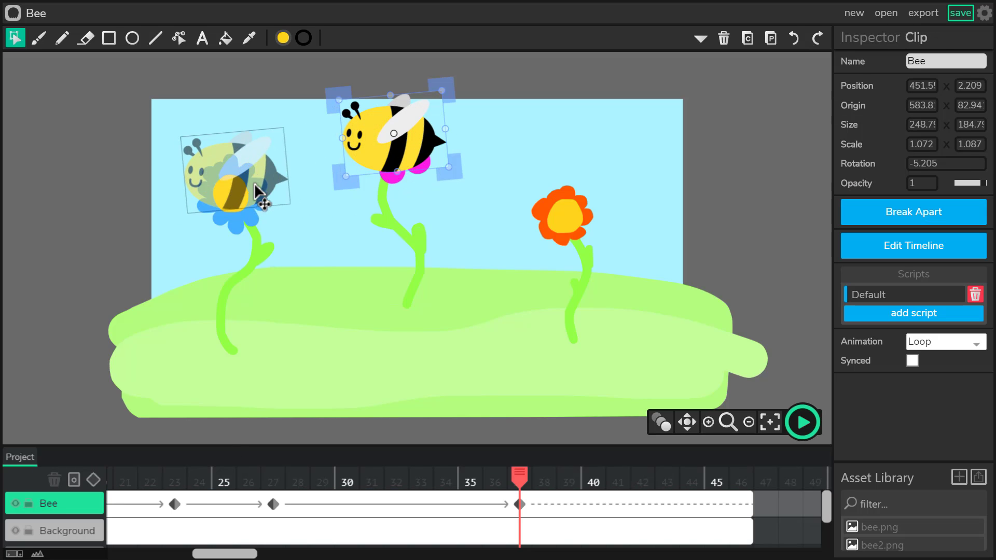
mouse_move(281, 134)
left_mouse_down()
mouse_move(248, 144)
mouse_move(279, 148)
left_mouse_up()
left_click_drag(236, 179, 236, 189)
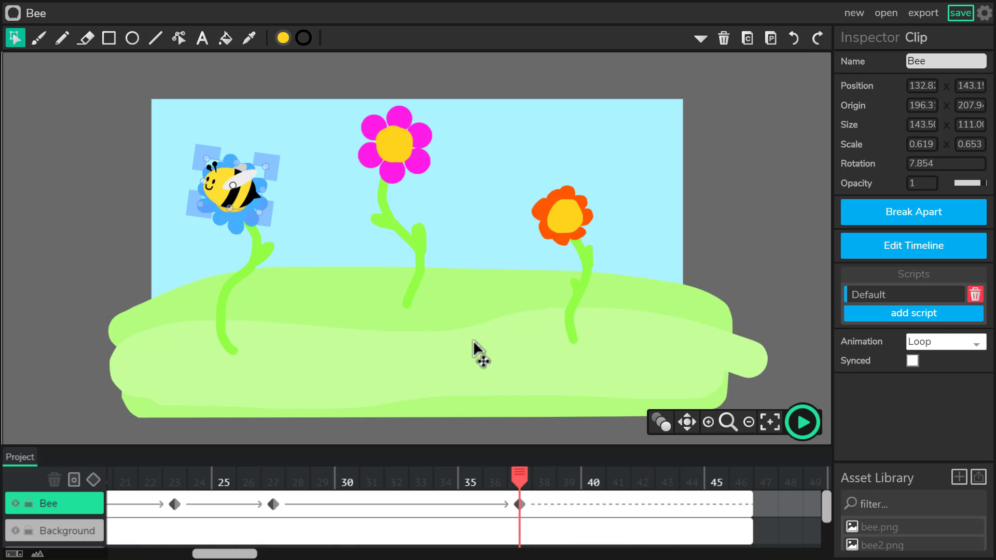
Step: Add a hold keyframe at frame 40 and one at frame 46 with the bee beyond the canvas's upper-left corner, scaled to about 1.15 × 1.28
left_click(603, 506)
left_click(98, 482)
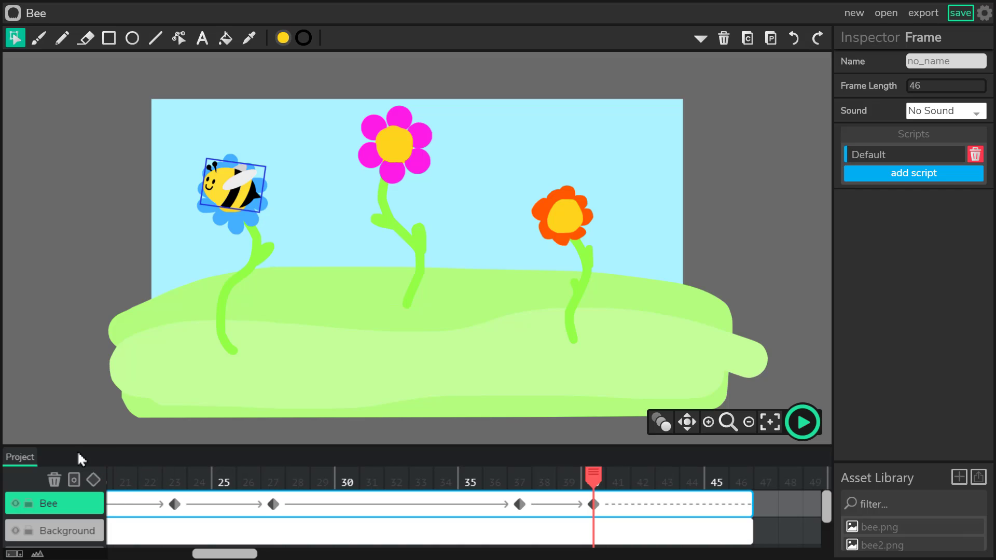
left_click(741, 502)
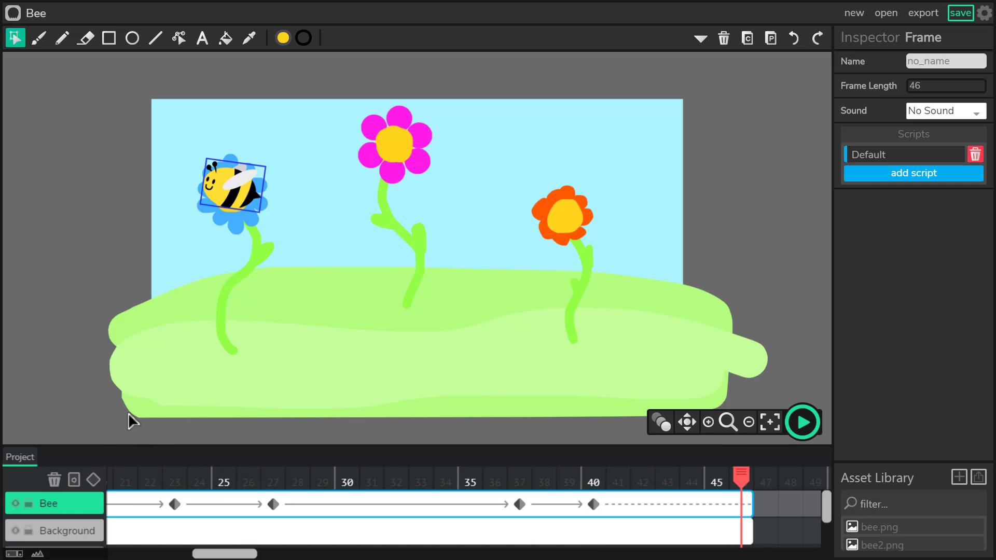
left_click(93, 483)
left_click_drag(239, 199, 95, 138)
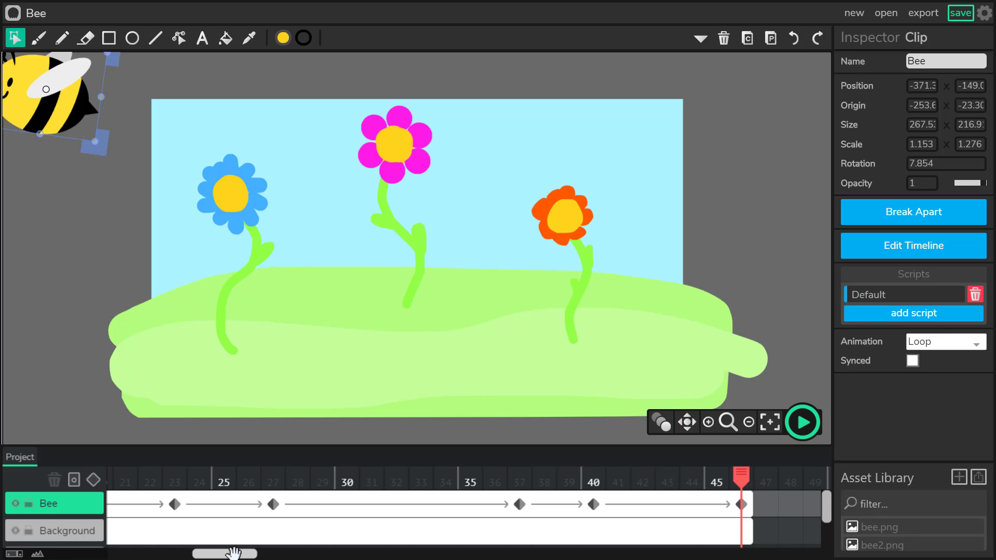
Step: Recenter the canvas and play the bee animation from frame 1 to check the flight, then stop playback
left_click_drag(236, 555, 114, 557)
left_click(119, 475)
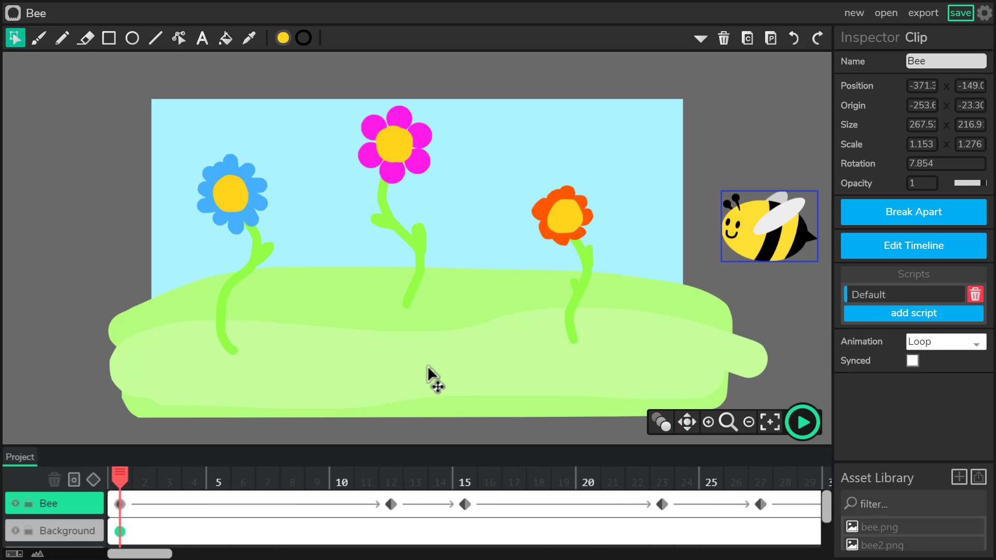
left_click(771, 424)
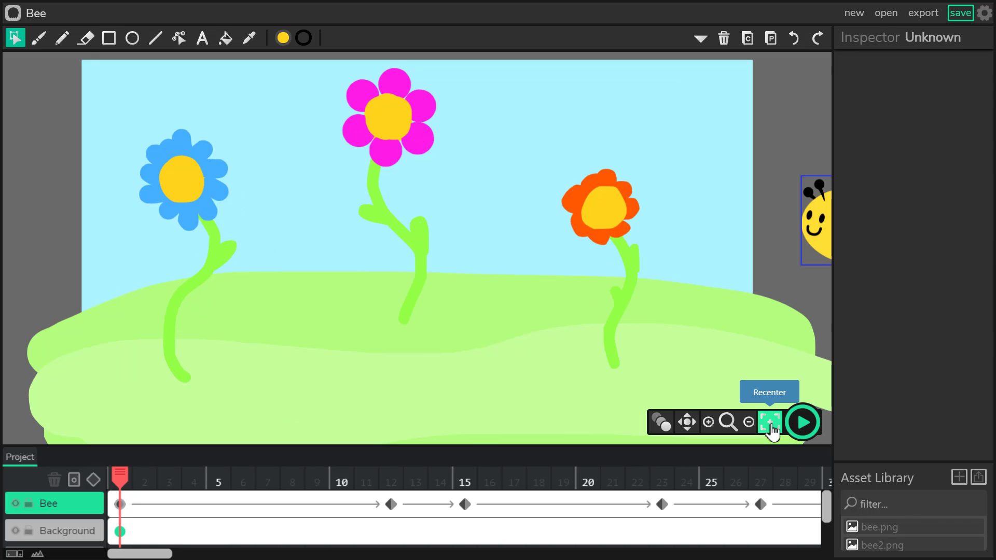
left_click(803, 424)
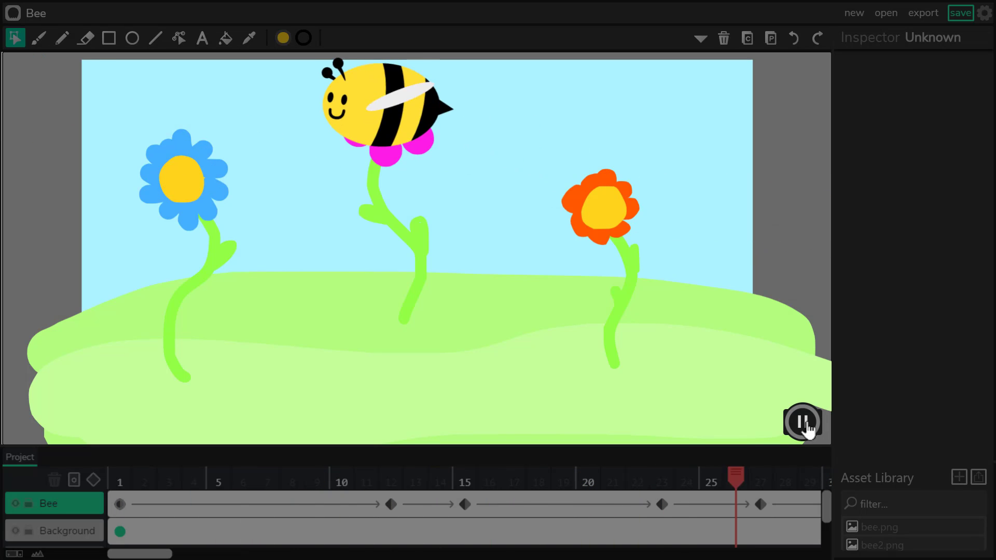
left_click(803, 423)
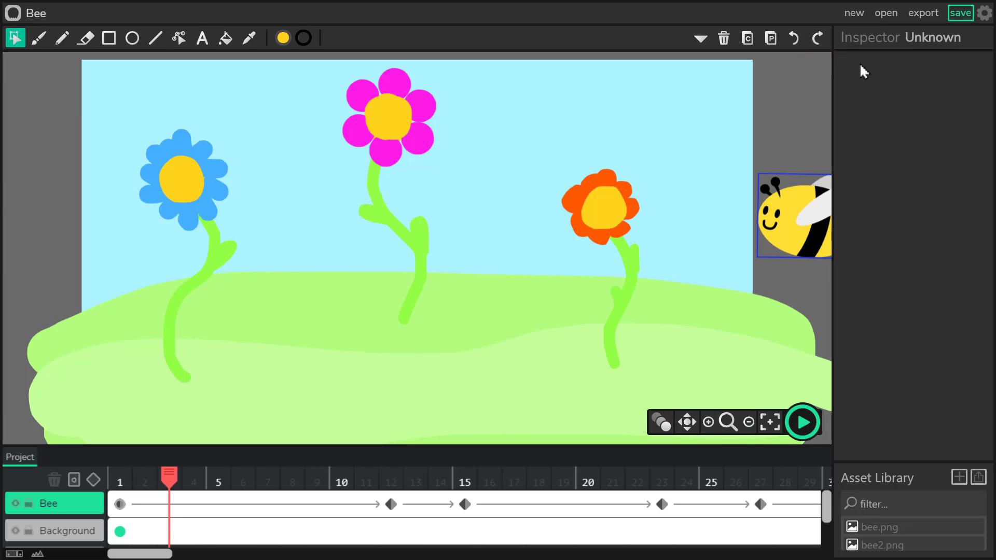
Step: Export the Bee animation as an MP4 video at 720p resolution using the advanced options
left_click(932, 15)
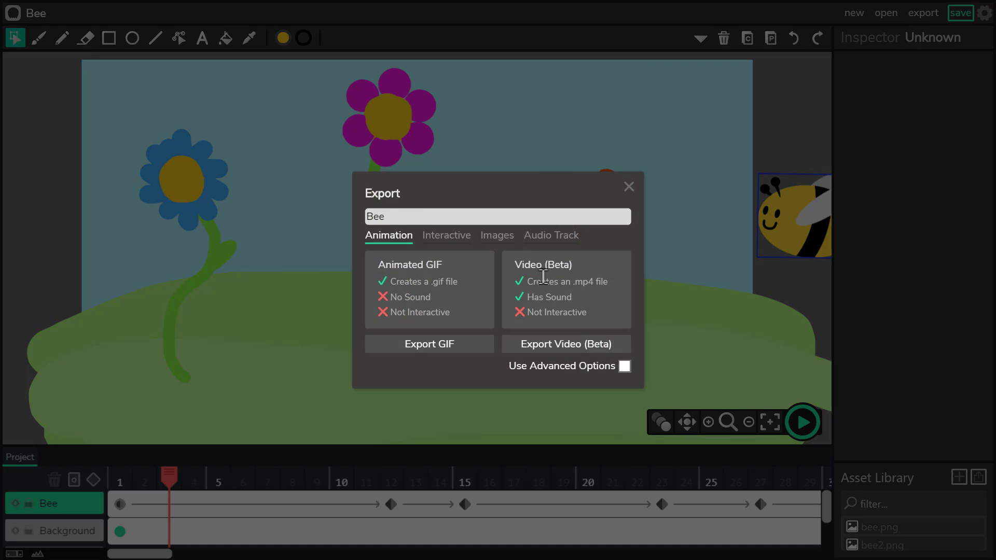
left_click(624, 366)
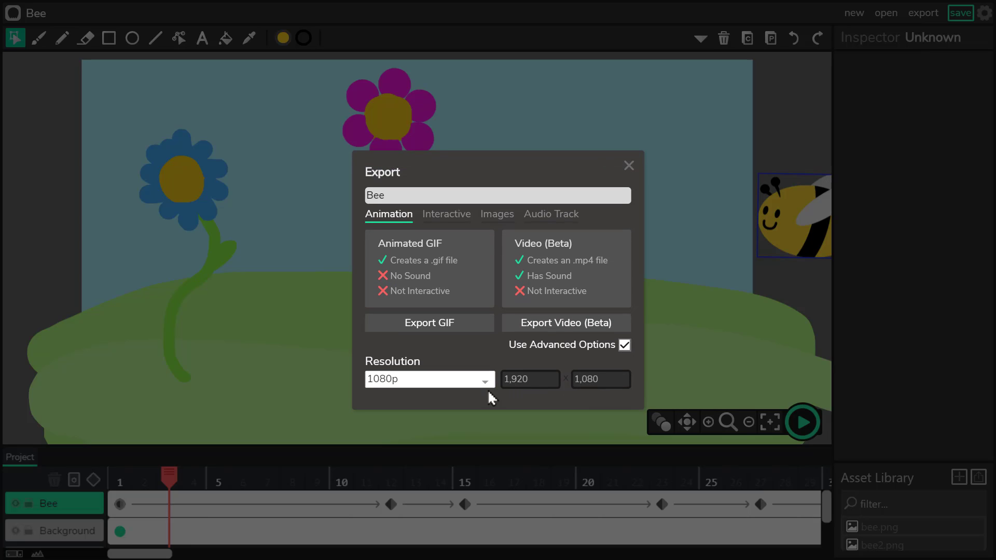
left_click(486, 383)
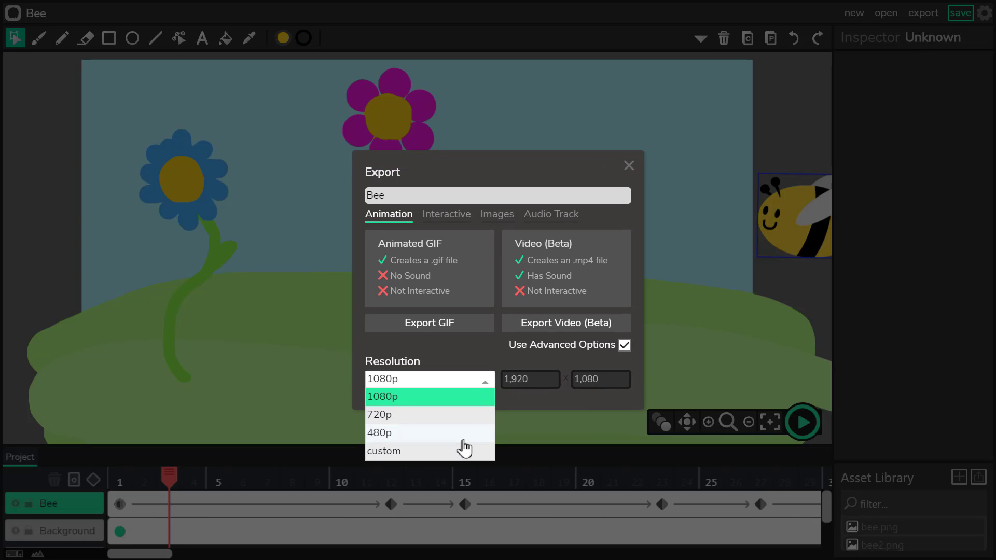
left_click(465, 415)
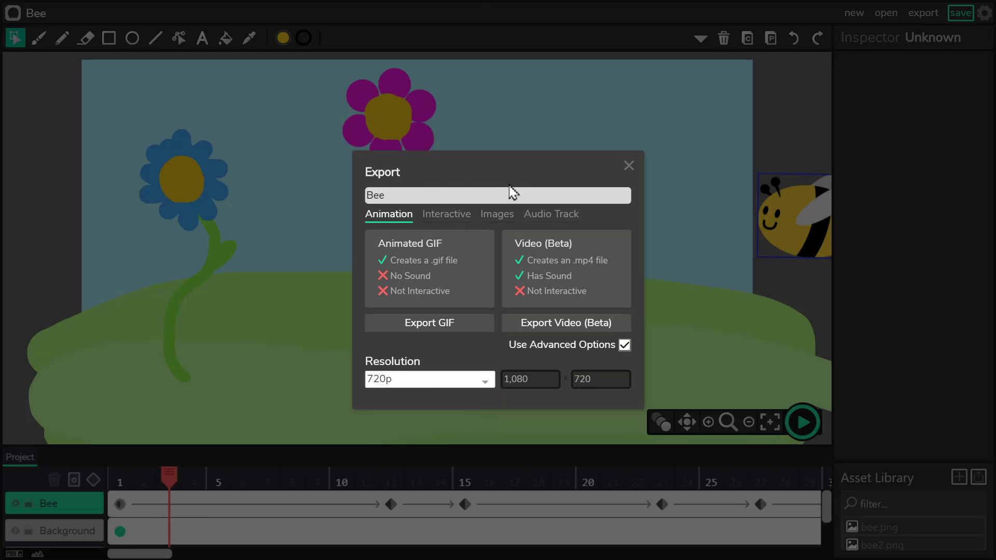
left_click(571, 325)
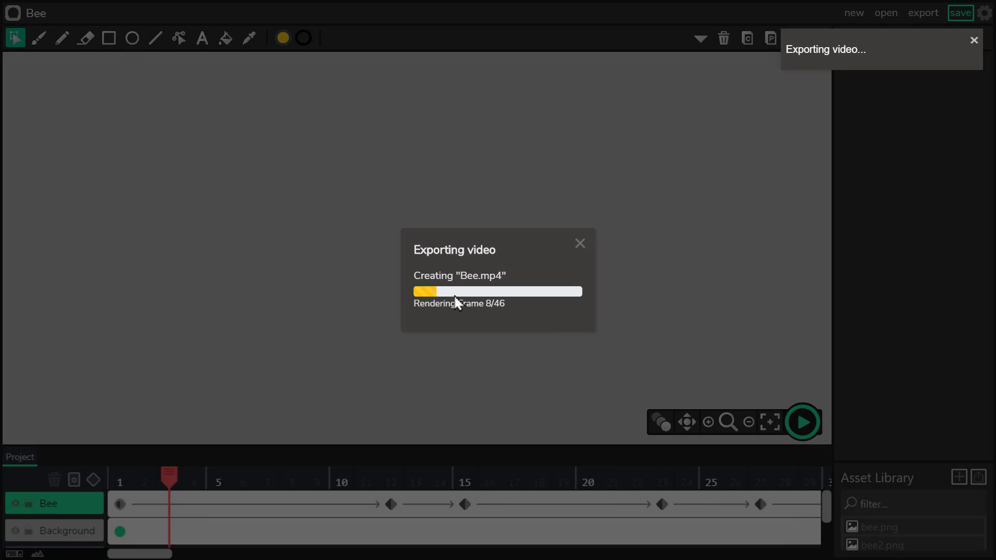